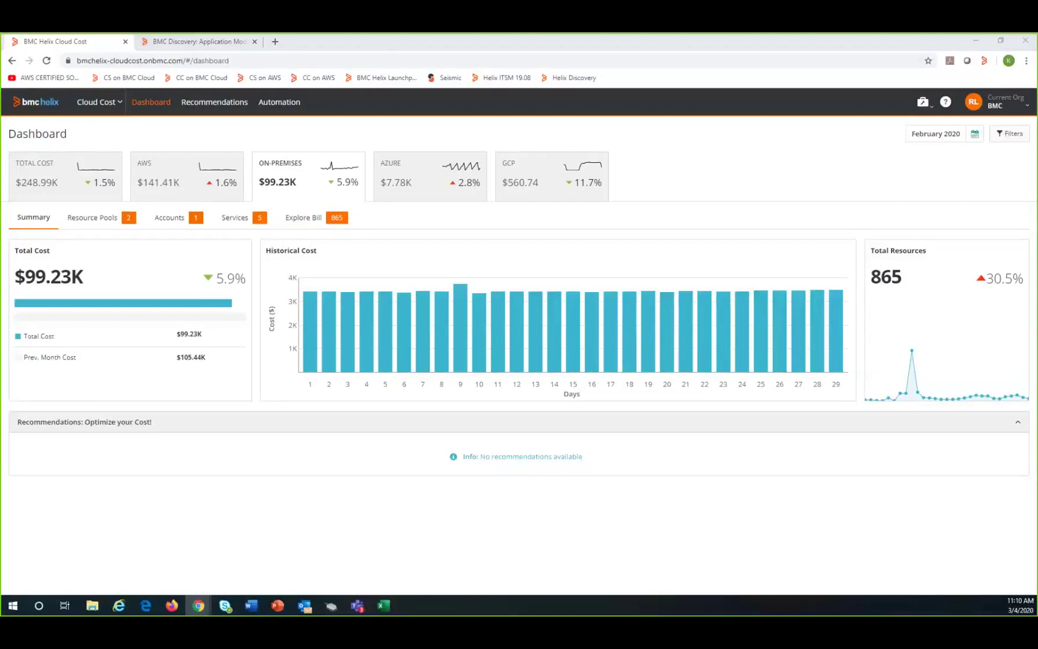
# Open the connector management page and disable the TSCO Connector QA connector.
pyautogui.hotkey('alt', 'Tab')
pyautogui.click(927, 106)
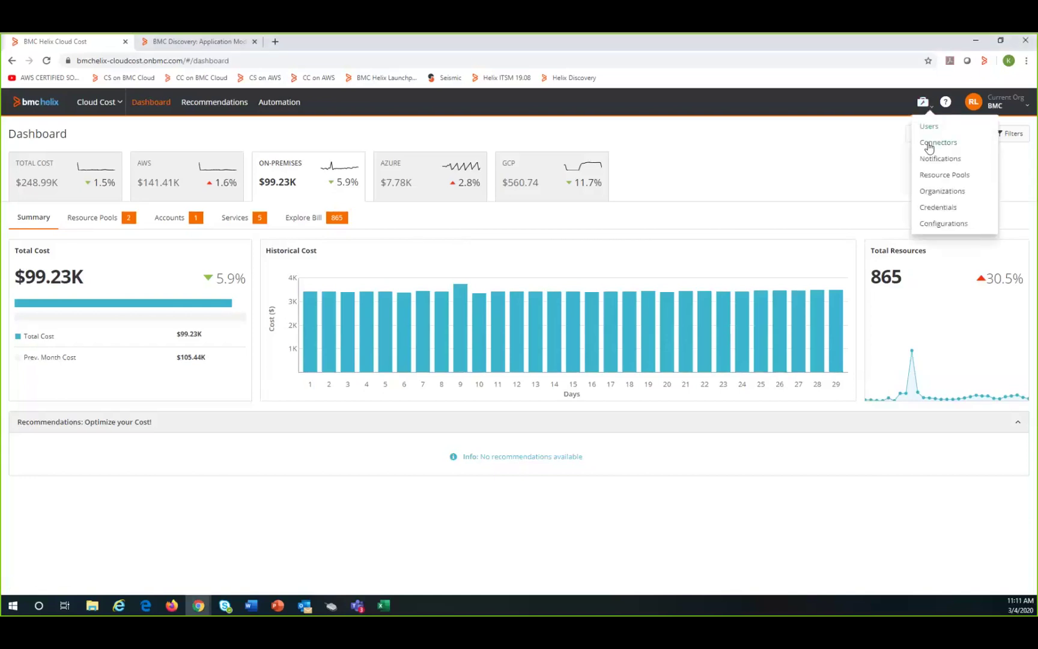
pyautogui.click(928, 144)
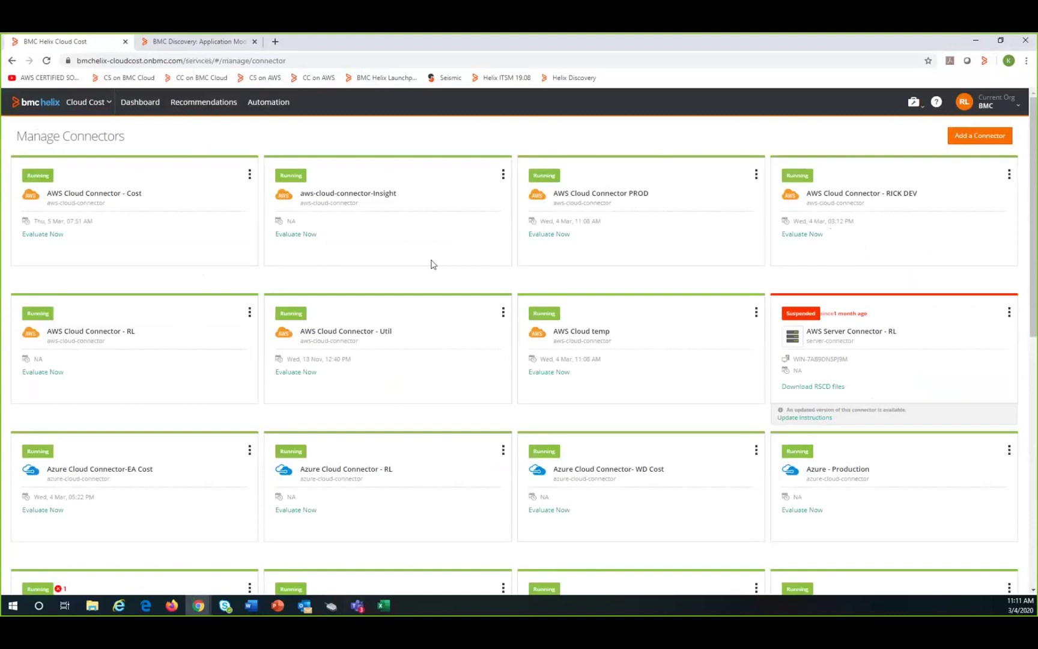
pyautogui.scroll(-9, 431, 264)
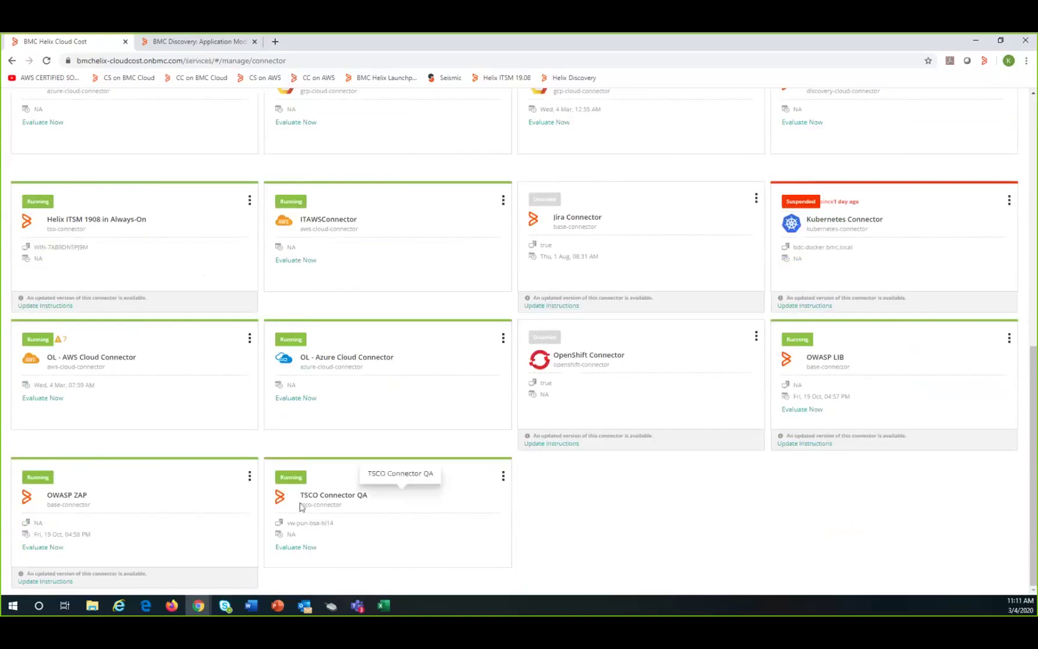
pyautogui.click(502, 477)
pyautogui.click(513, 496)
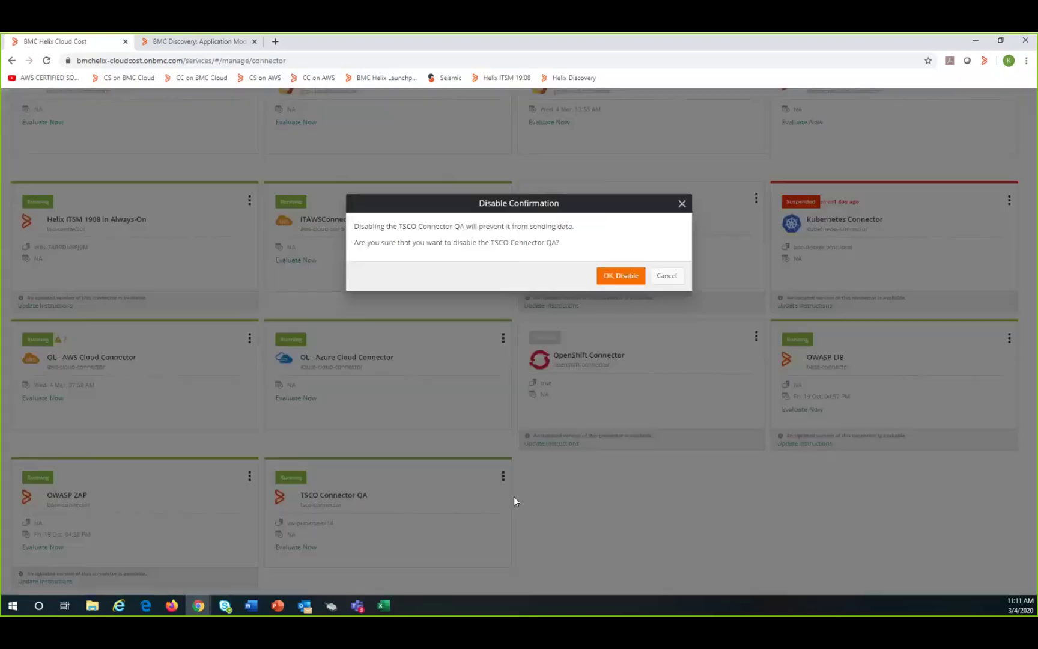
pyautogui.click(619, 277)
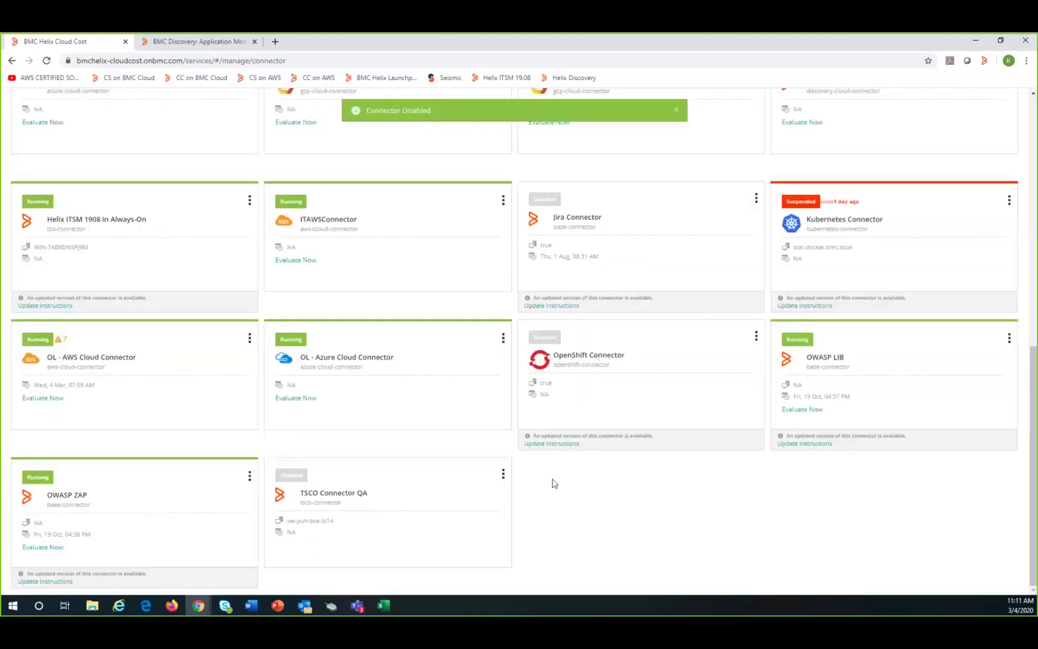
# Open the TSCO Connector QA configuration, examine its database details and collection mode, and leave without saving.
pyautogui.click(503, 476)
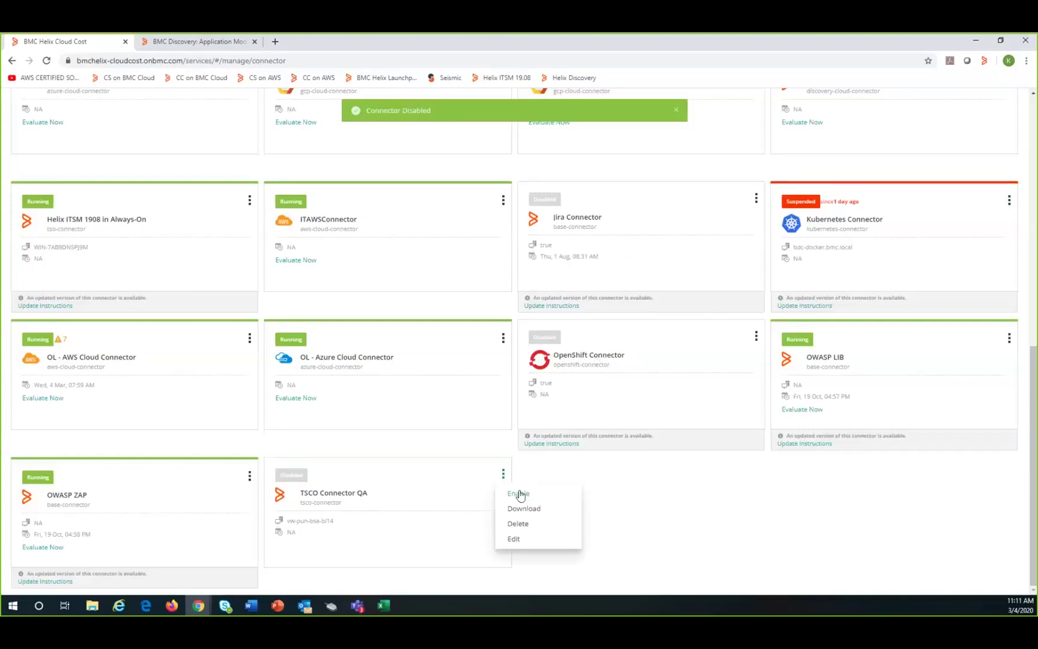
pyautogui.click(514, 539)
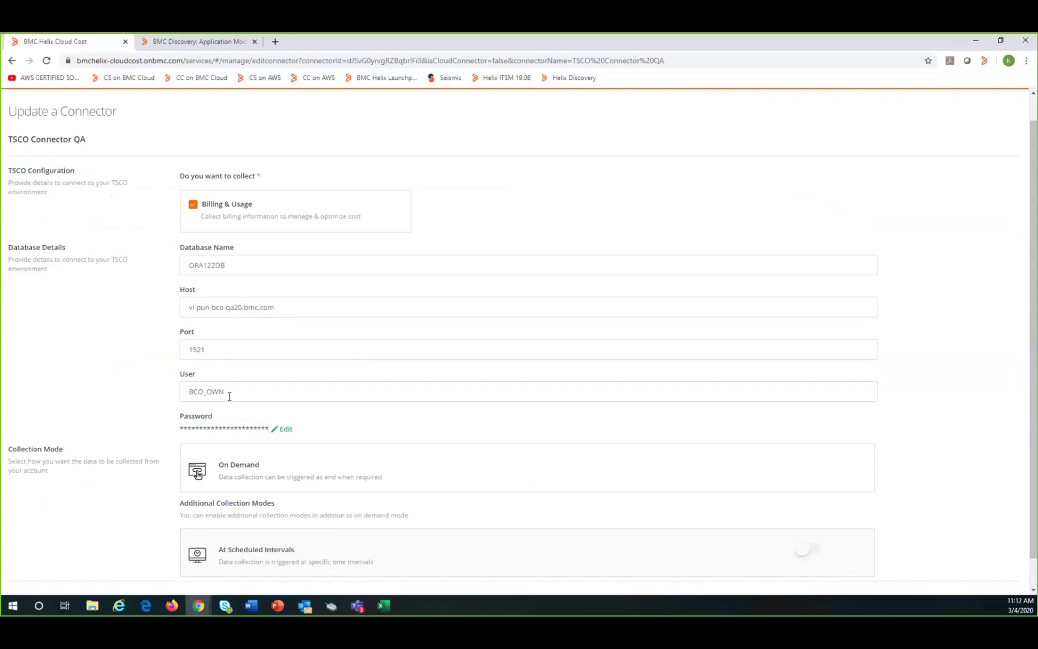
pyautogui.scroll(-1, 325, 430)
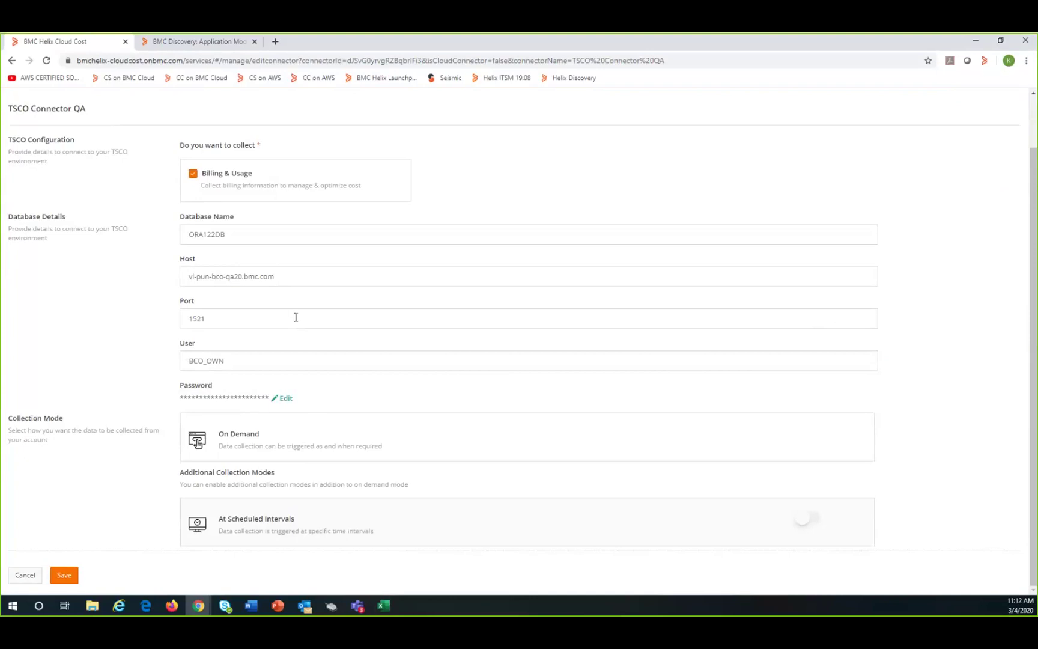
pyautogui.doubleClick(314, 394)
pyautogui.click(319, 424)
pyautogui.click(26, 578)
# Enable the TSCO Connector QA connector again.
pyautogui.scroll(-9, 398, 494)
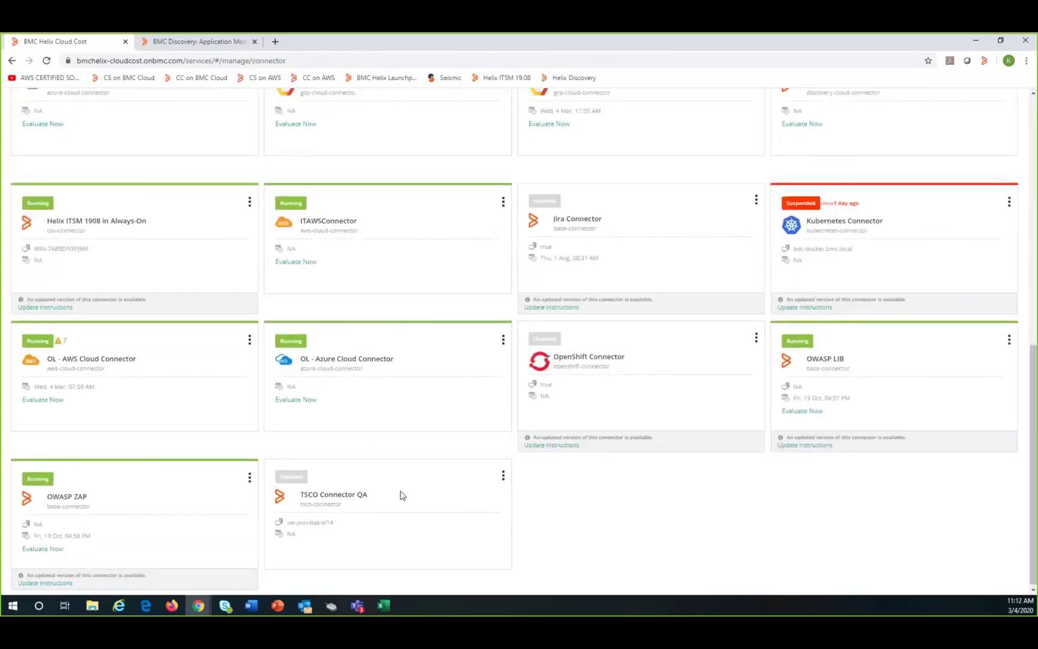
pyautogui.click(502, 475)
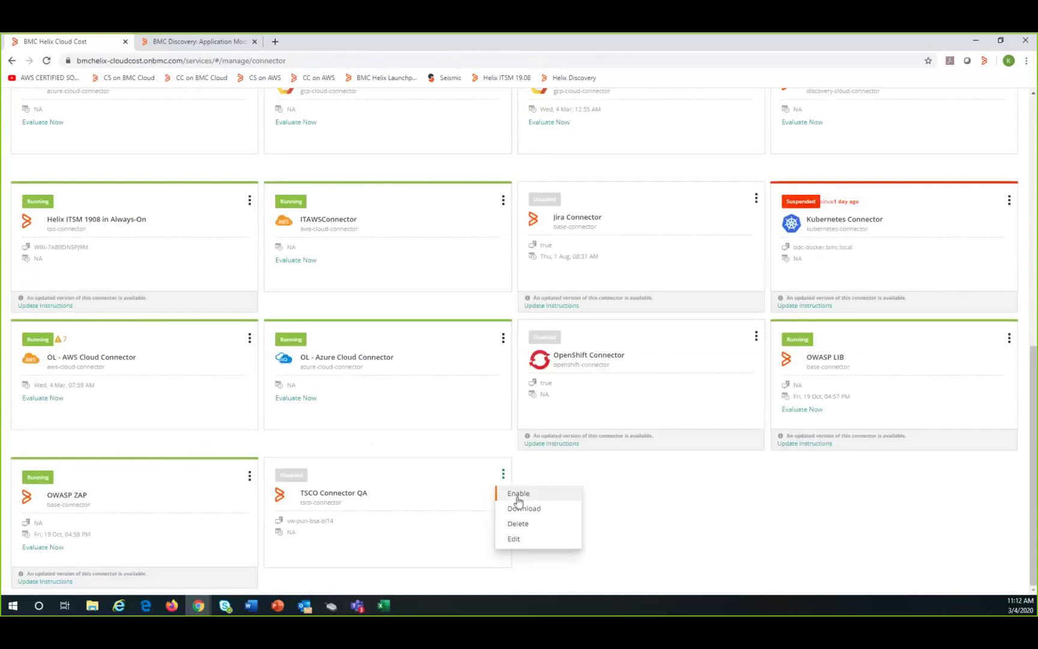
pyautogui.click(518, 497)
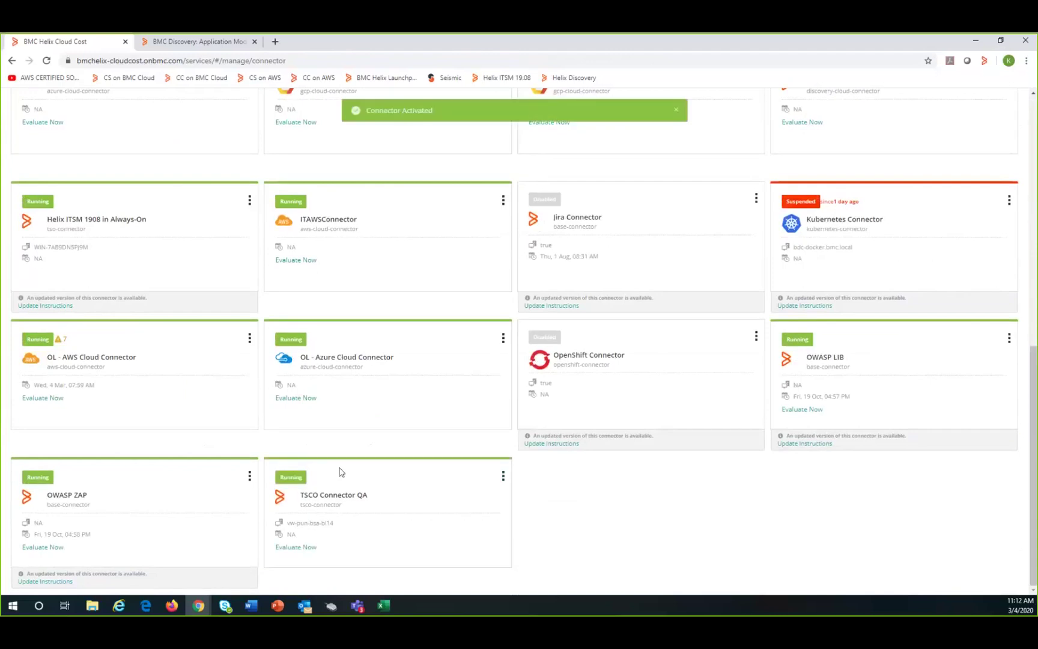
# Go to the cost dashboard and set its period to February 2020.
pyautogui.scroll(9, 415, 487)
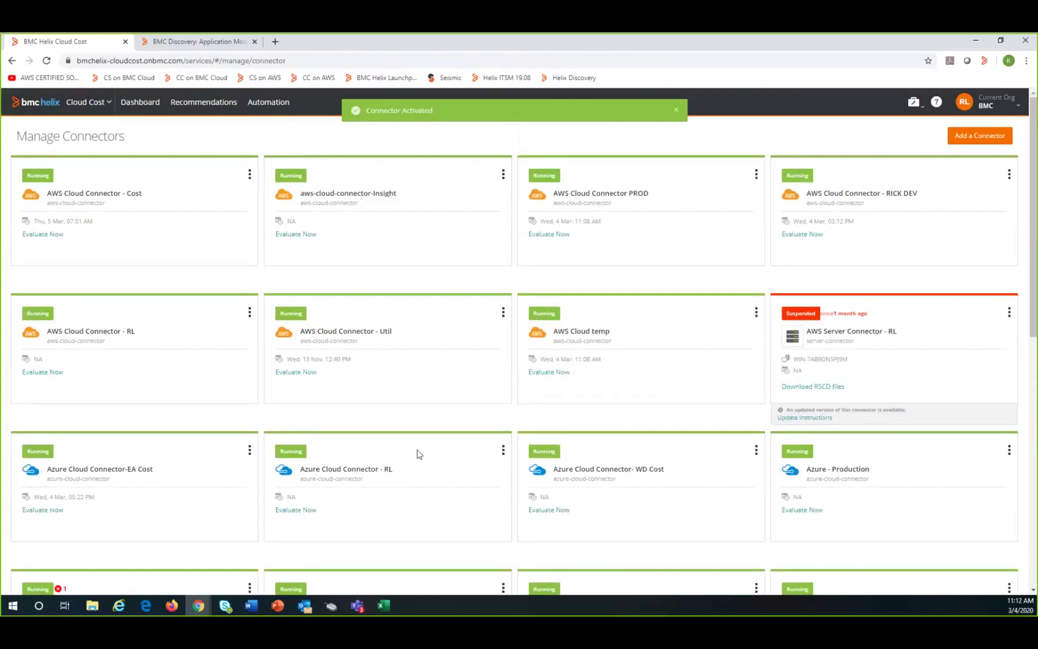
pyautogui.click(150, 105)
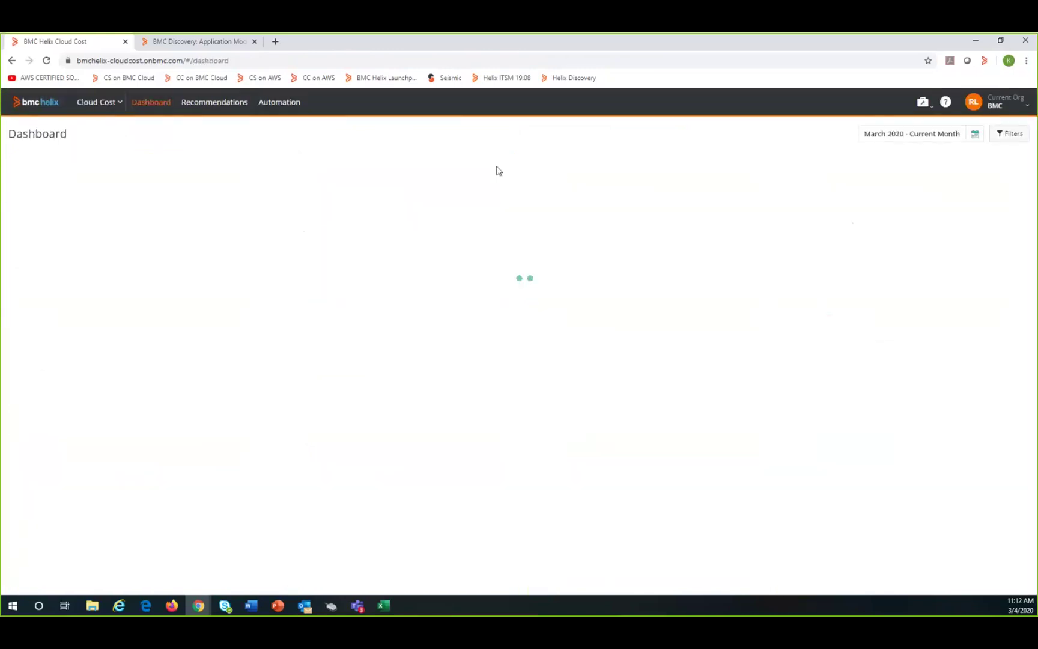
pyautogui.click(910, 134)
pyautogui.click(908, 251)
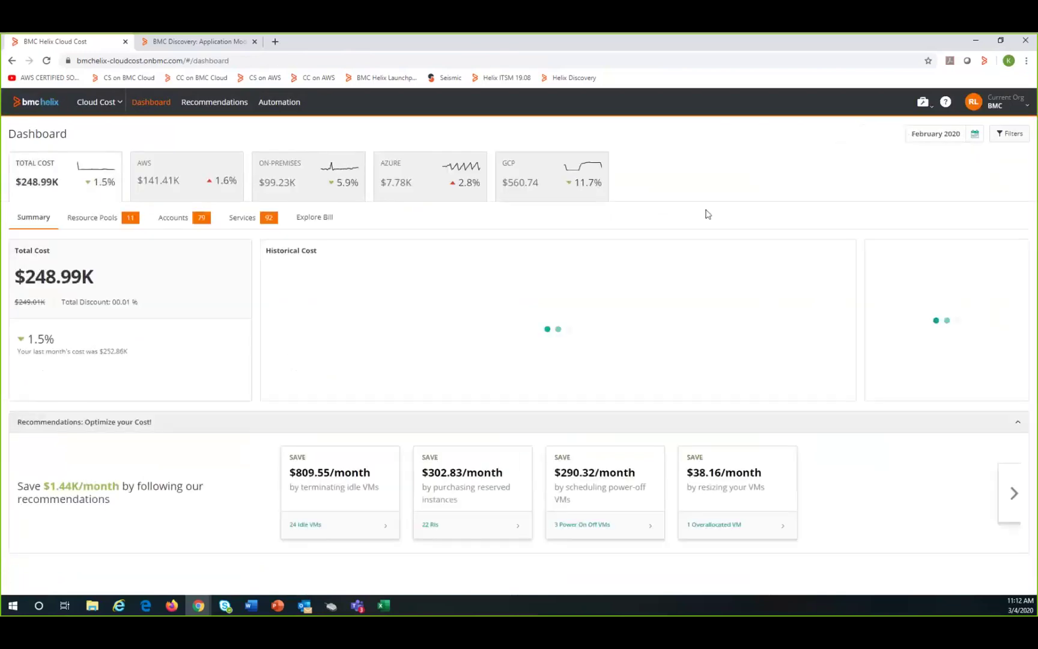
# Examine the on-premises costs in the summary, by account and by service.
pyautogui.click(310, 175)
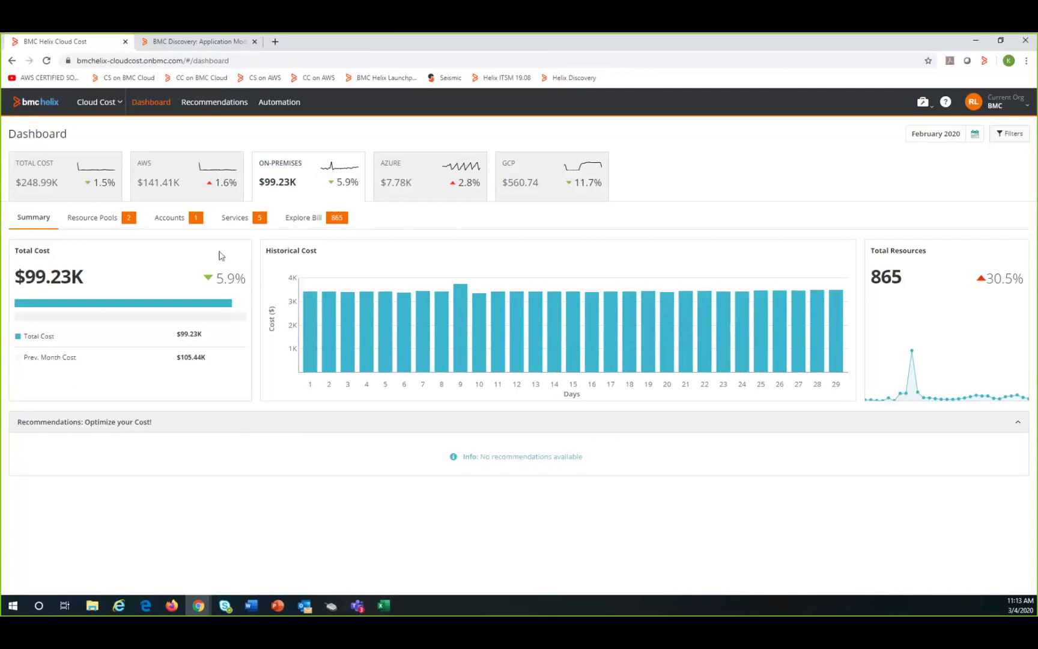
pyautogui.click(176, 224)
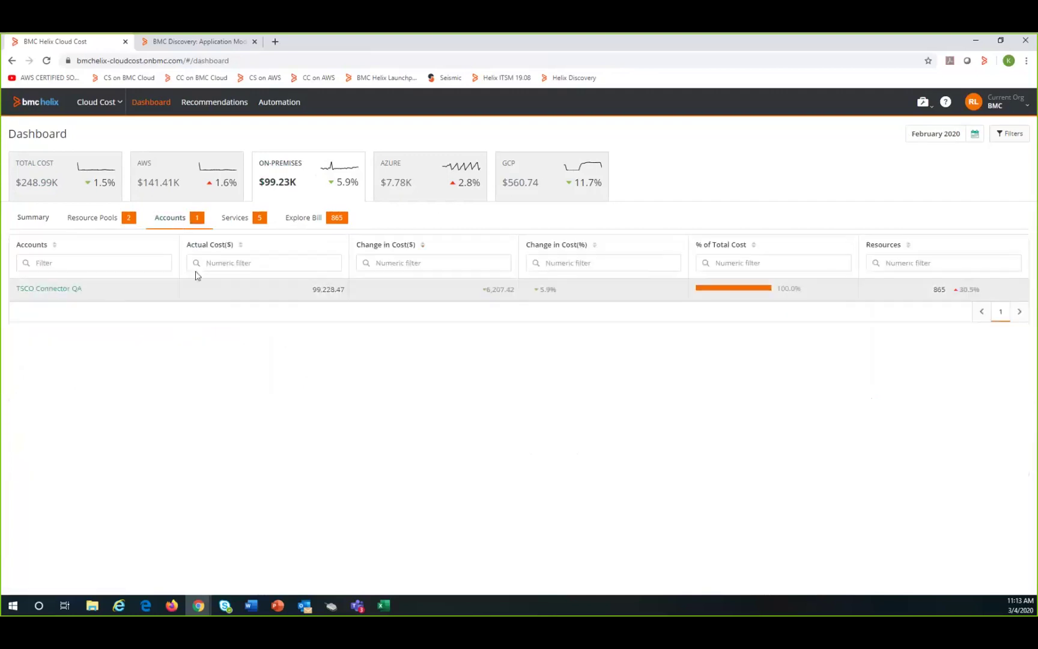
pyautogui.click(236, 222)
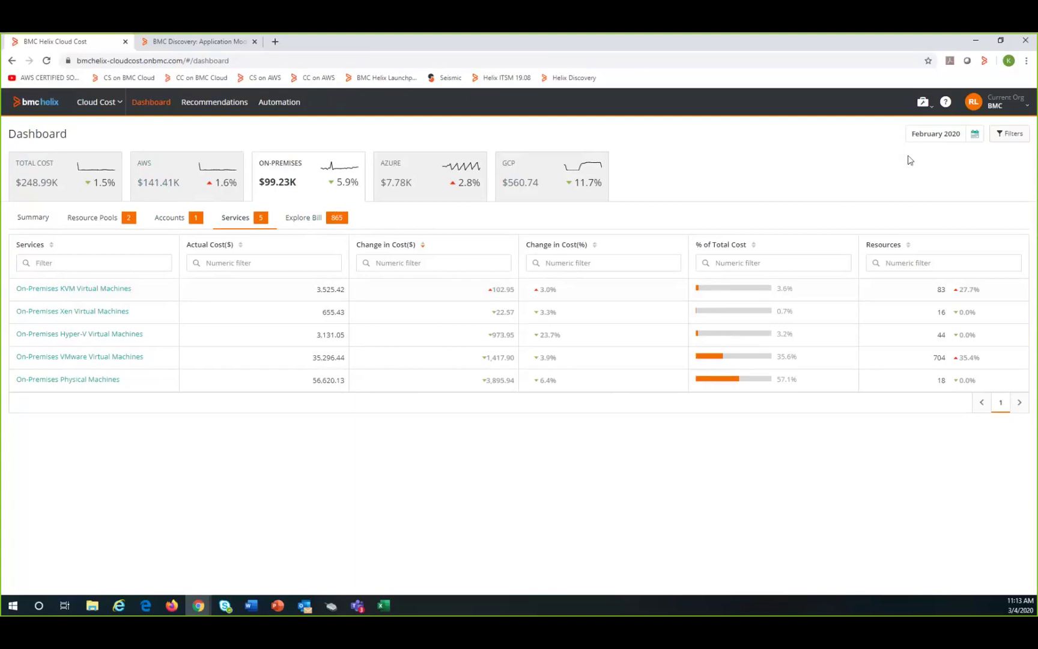
# Open My Hybrid Res Pool from the managed resource pools, examine its selected accounts, tags and services, and cancel the edit.
pyautogui.click(925, 104)
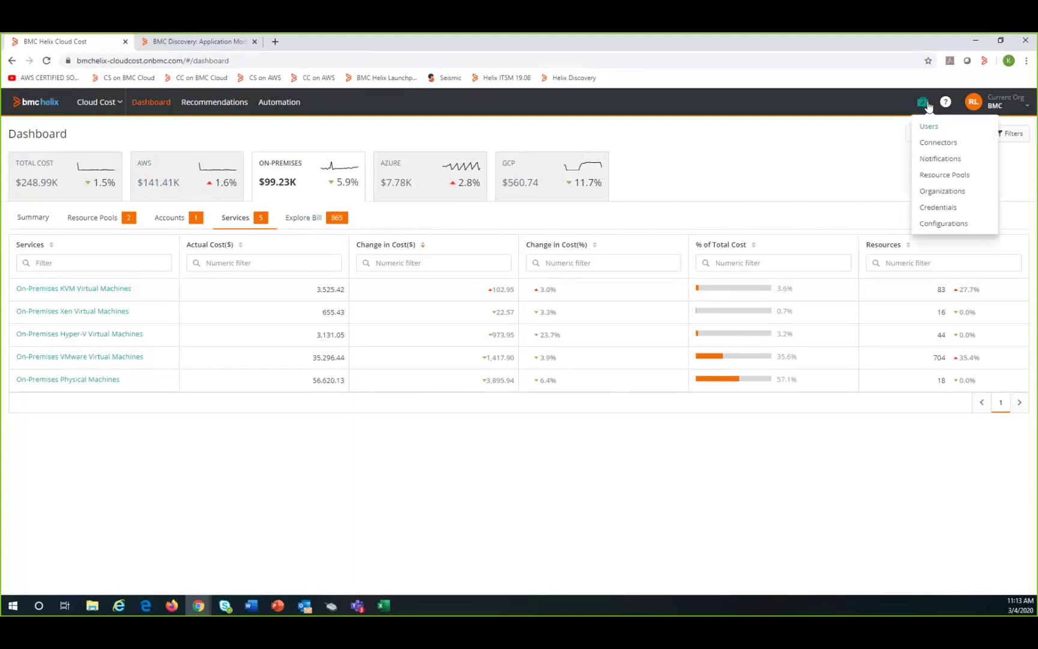
pyautogui.click(939, 178)
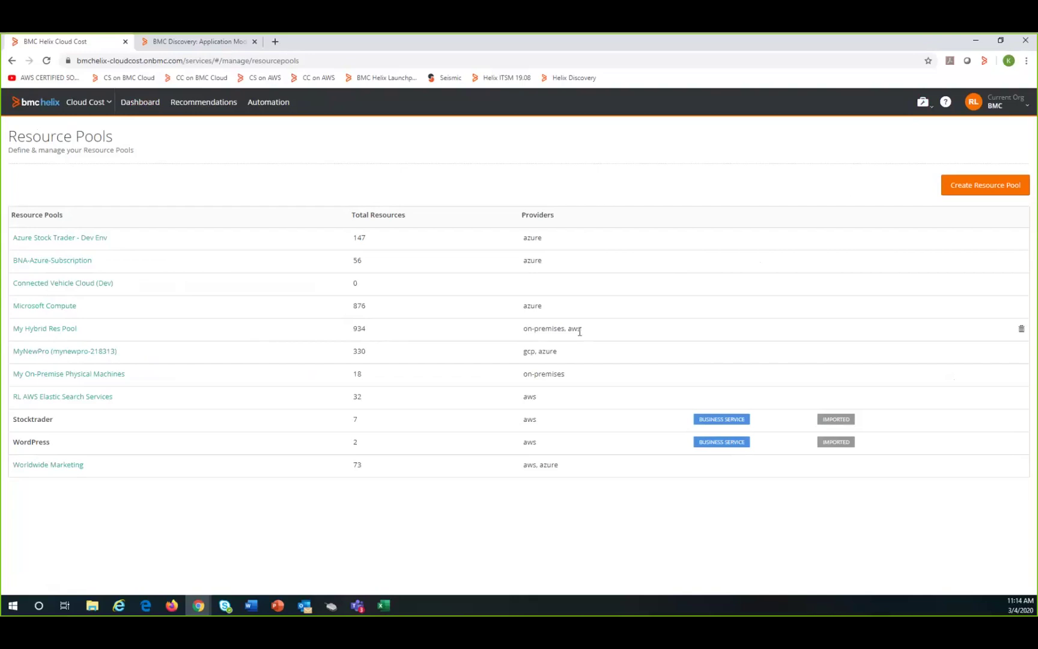
pyautogui.click(43, 329)
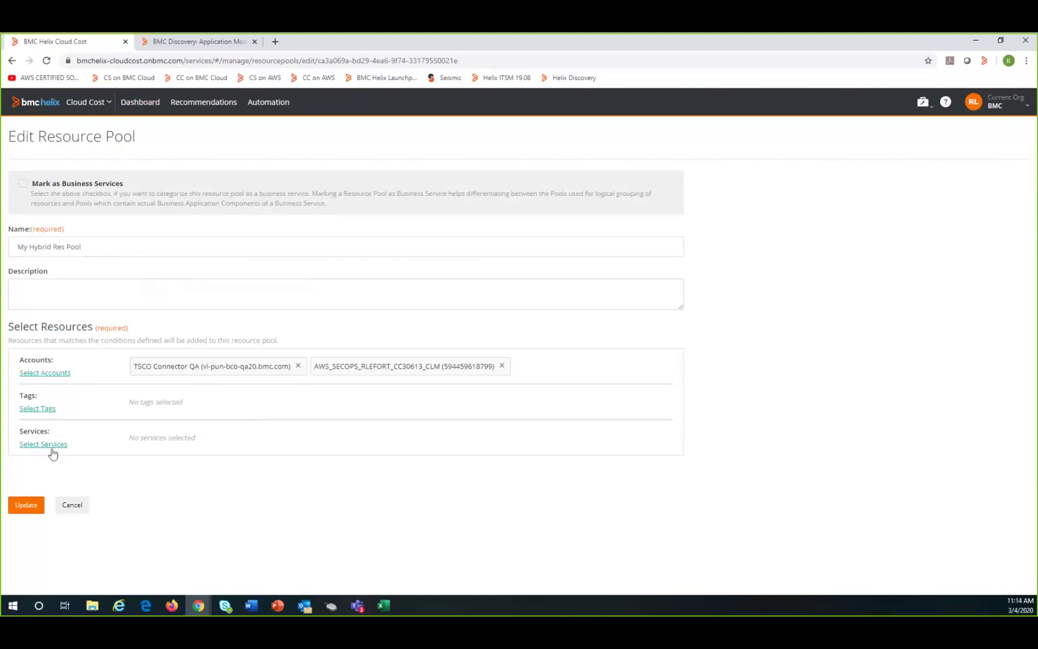
pyautogui.click(77, 508)
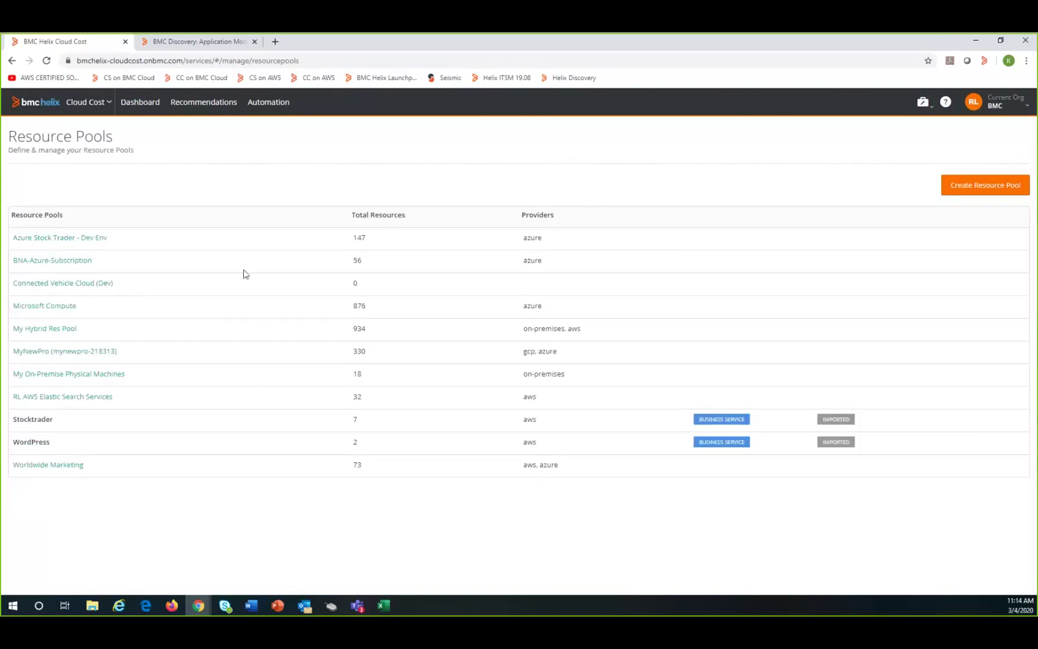
# Return to the cost dashboard and show the February 2020 costs.
pyautogui.click(154, 104)
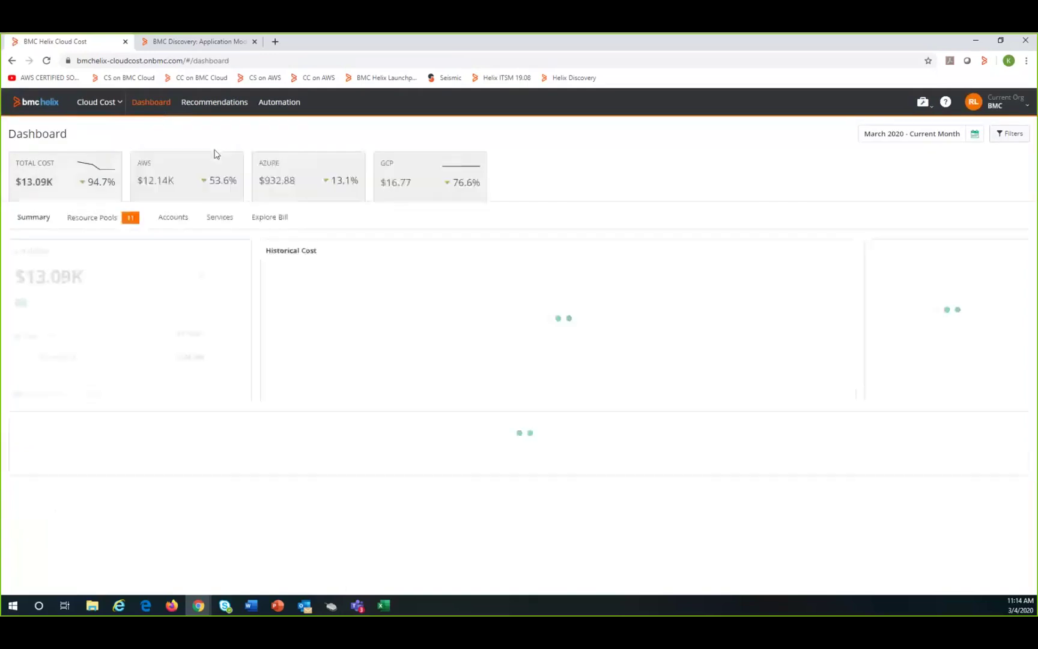
pyautogui.click(912, 135)
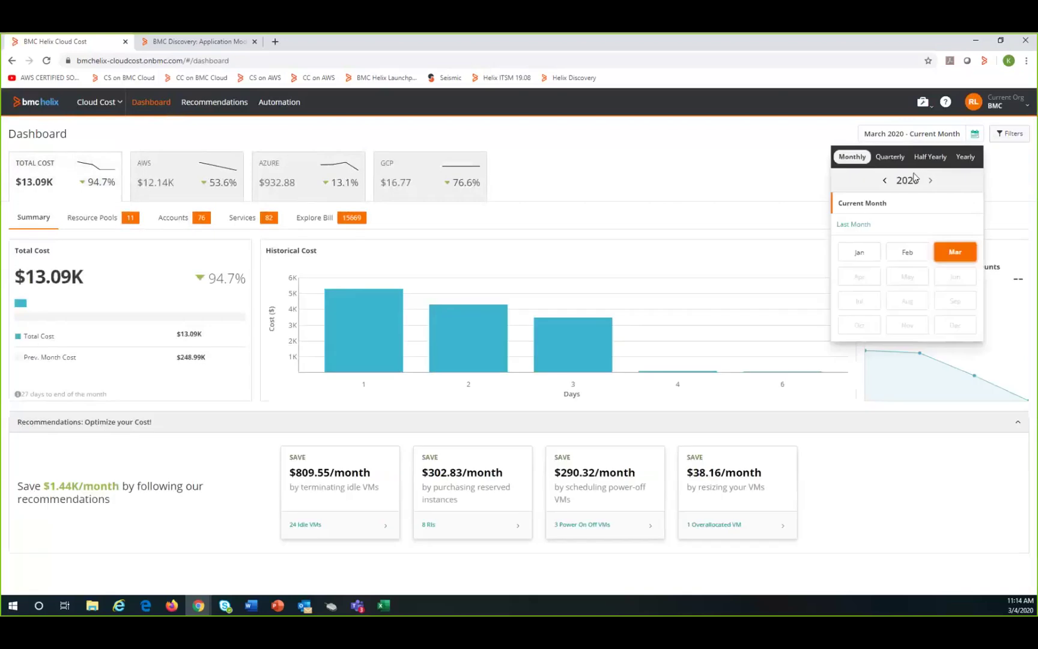
pyautogui.click(905, 252)
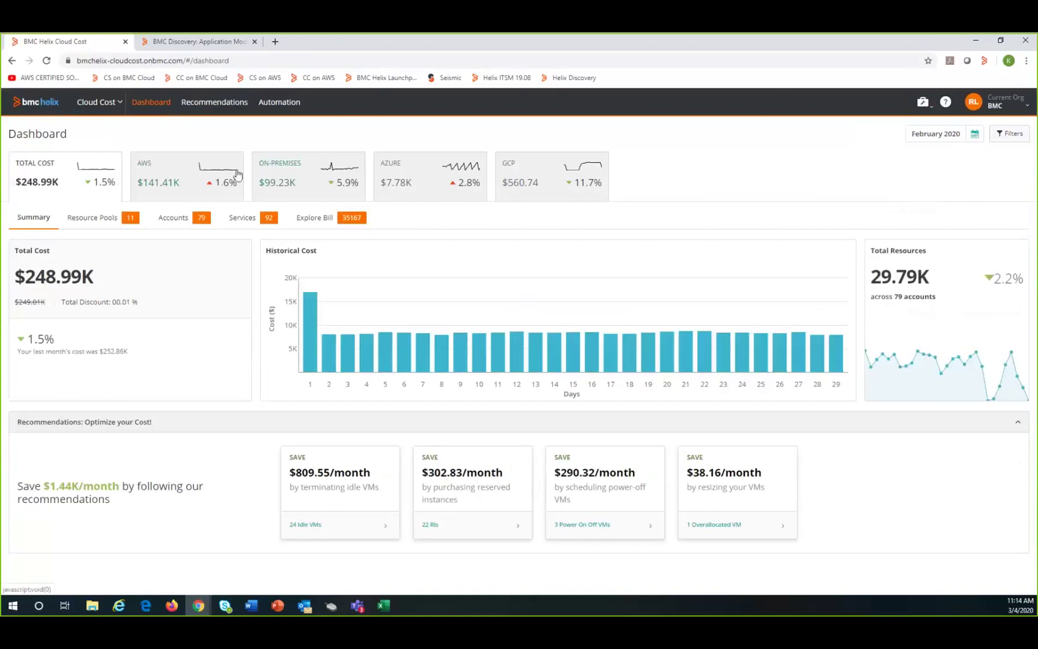
# List the on-premises resource pools and open the cost details of My Hybrid Res Pool.
pyautogui.click(302, 178)
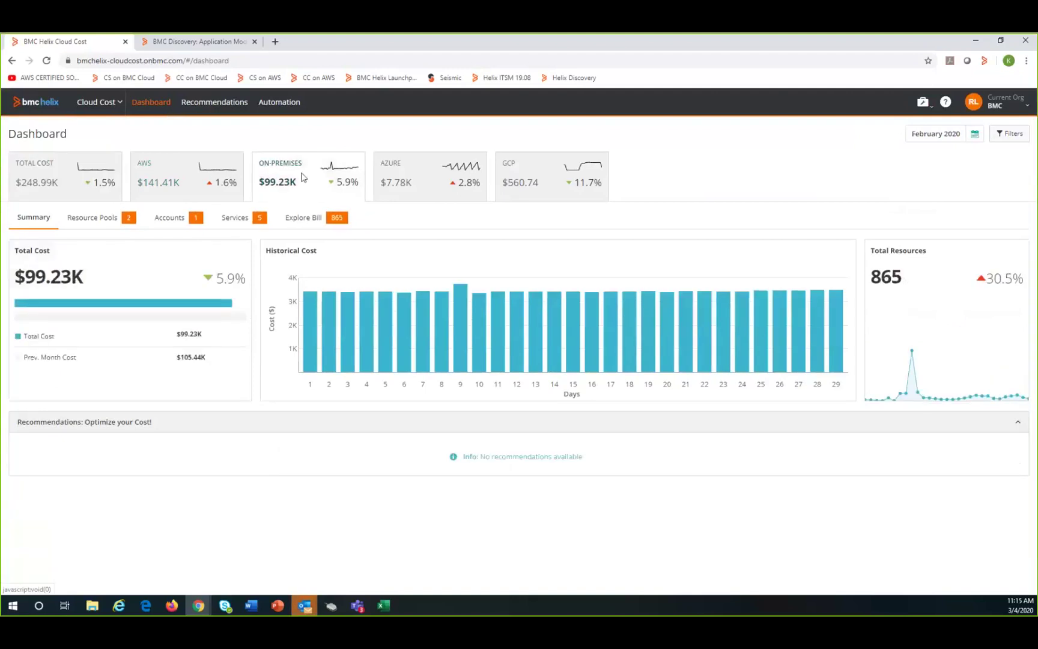
pyautogui.click(81, 219)
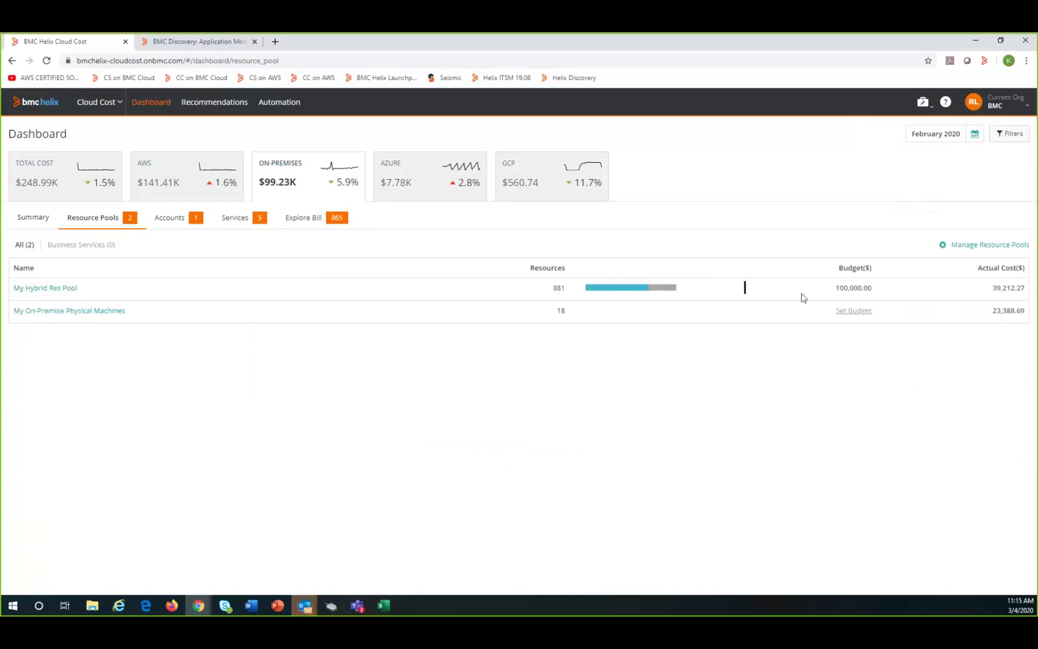
pyautogui.click(55, 288)
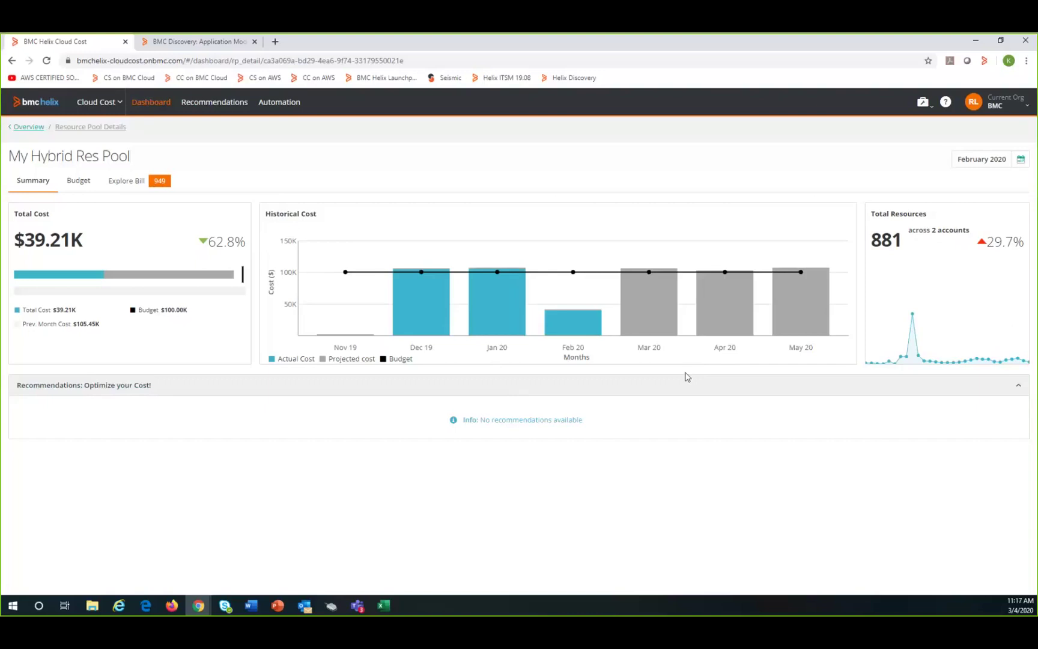
# Review the managed resource pools list and the current-month budgets and costs of all resource pools on the dashboard.
pyautogui.click(922, 101)
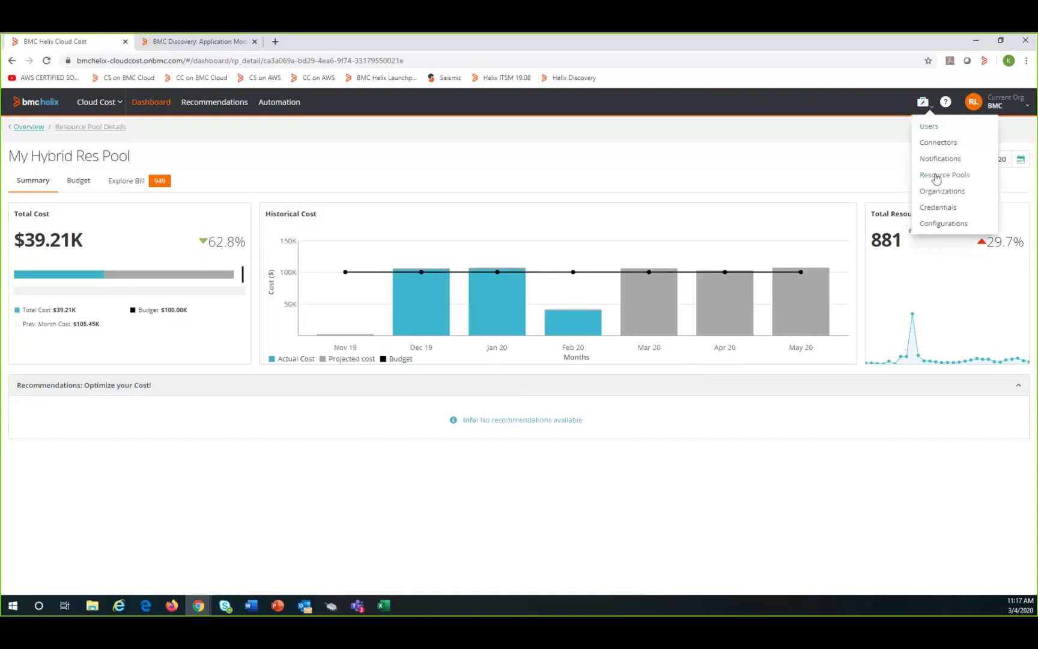
pyautogui.click(935, 175)
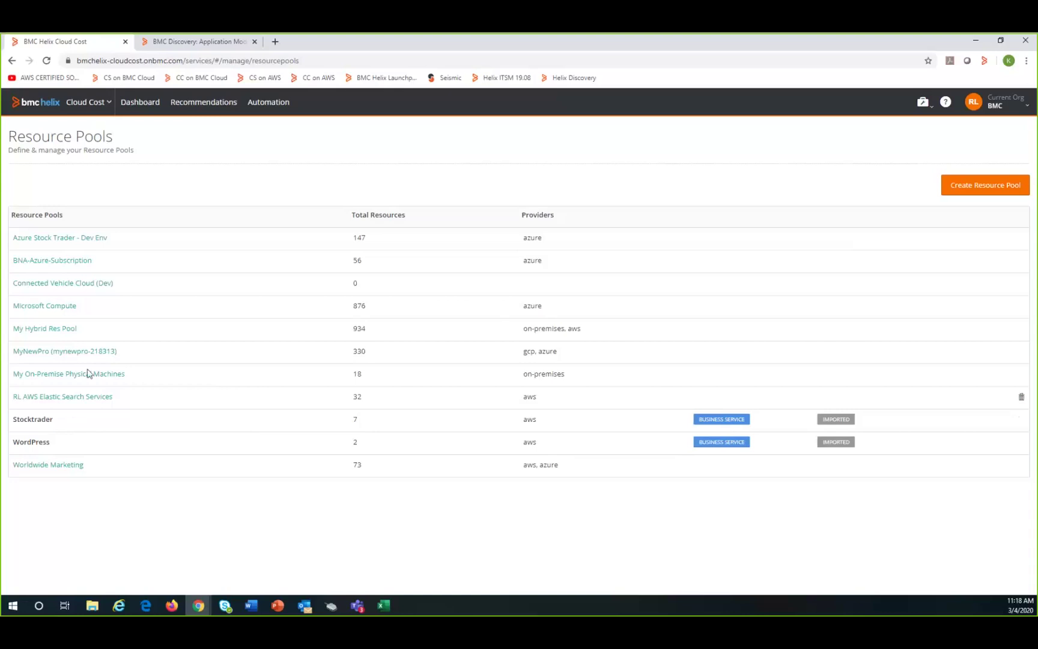
pyautogui.click(139, 103)
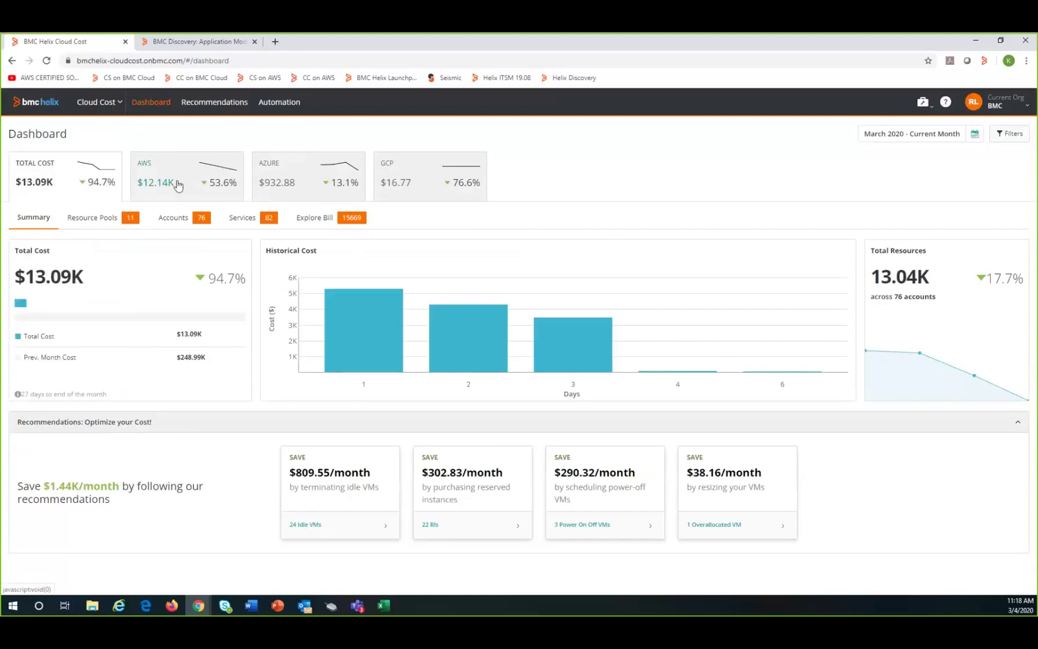
pyautogui.click(103, 220)
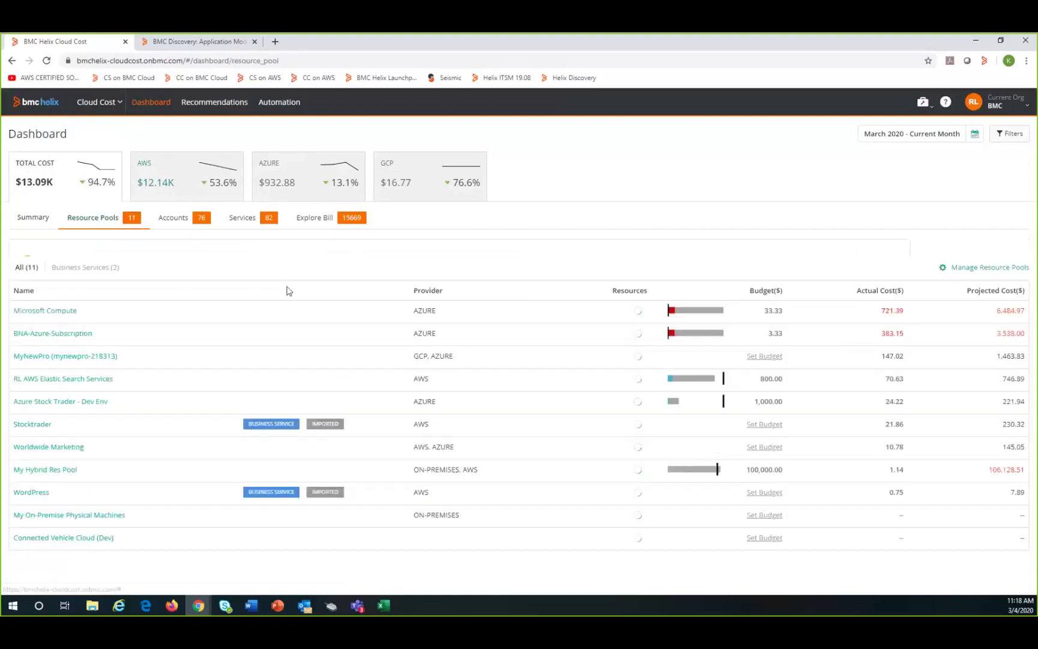
pyautogui.scroll(-1, 303, 392)
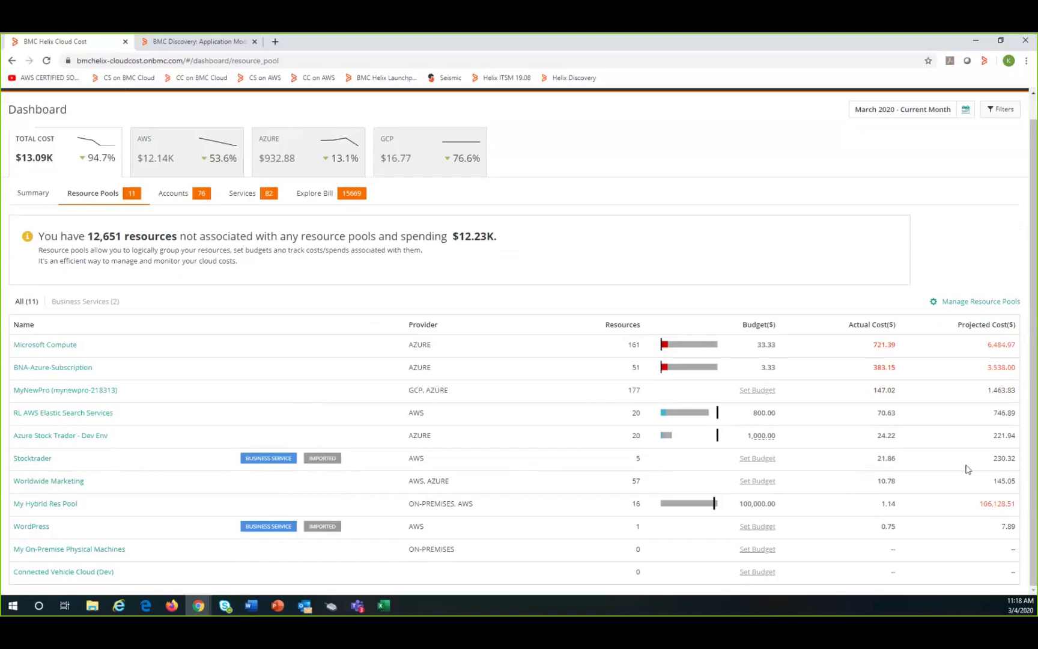
# Open the Stocktrader business service's cost details and view its Stocktrader application instance in BMC Discovery.
pyautogui.click(33, 460)
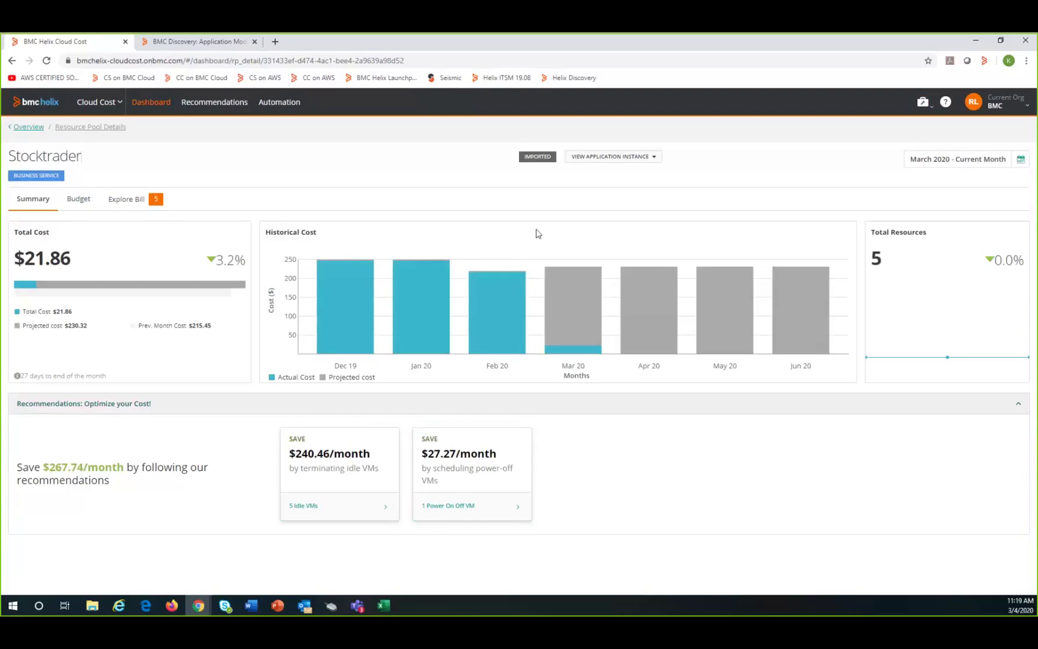
pyautogui.click(604, 157)
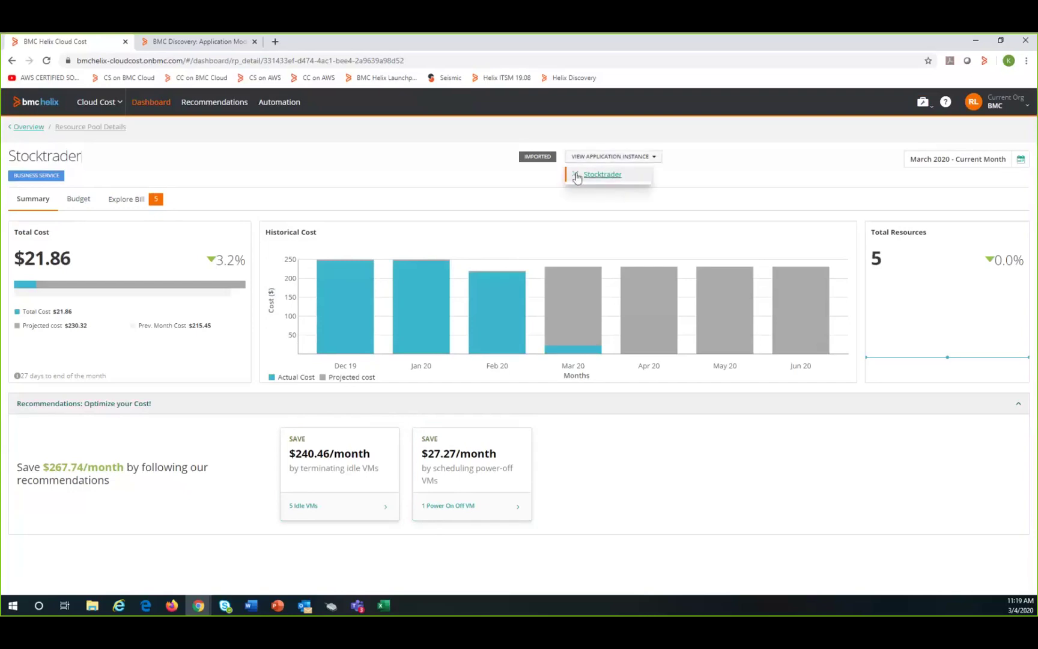
pyautogui.click(576, 174)
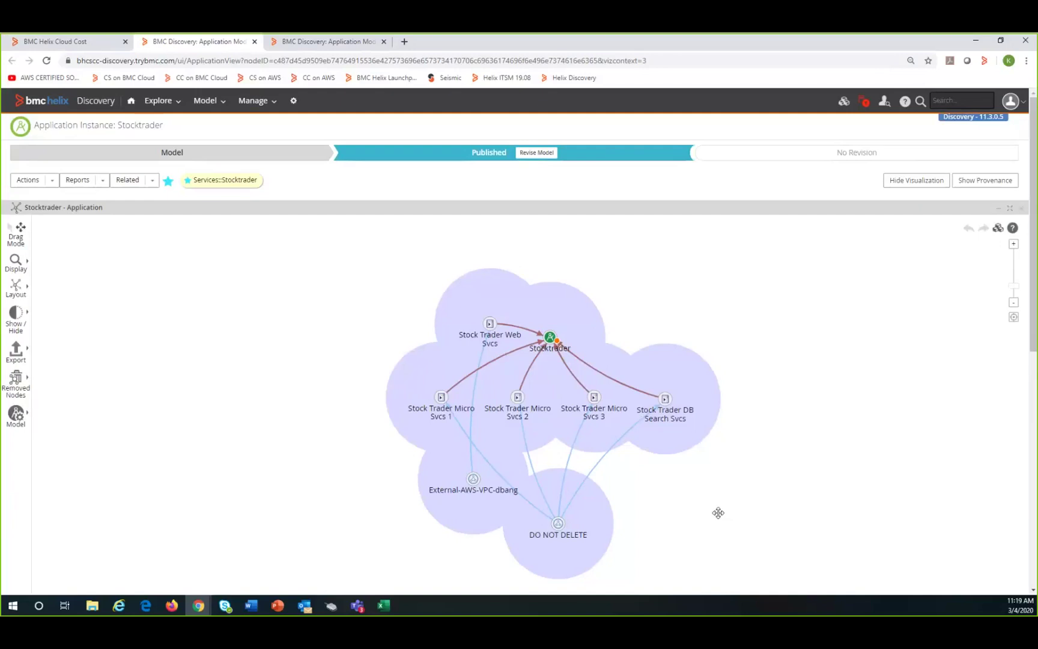
# Switch back to BMC Helix Cloud Cost and open the Configurations page with the budget and discount settings.
pyautogui.click(77, 46)
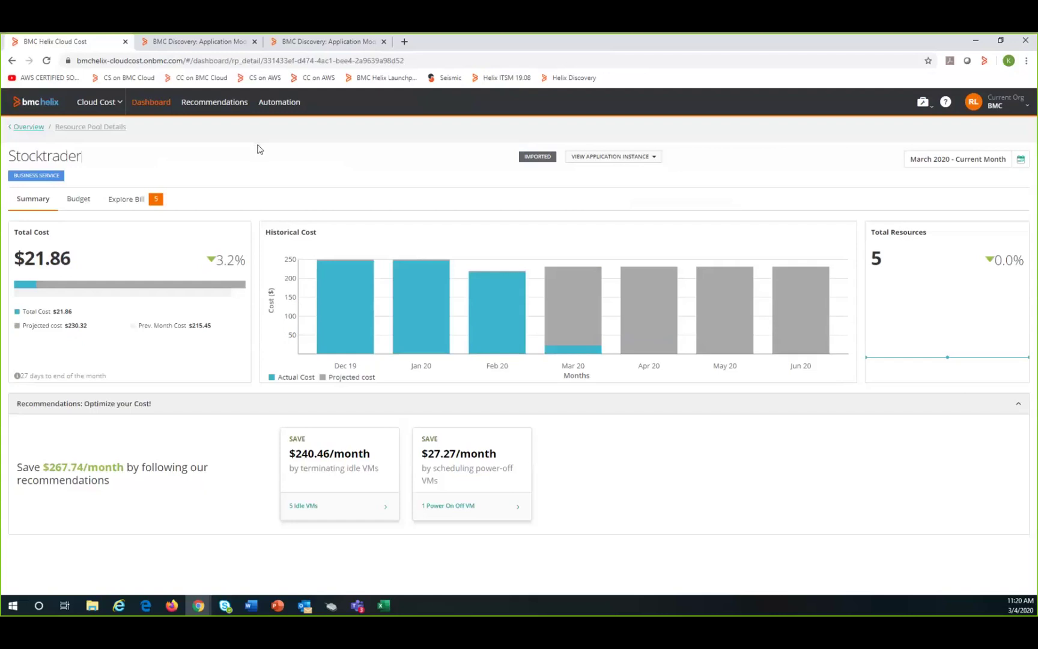
pyautogui.click(924, 105)
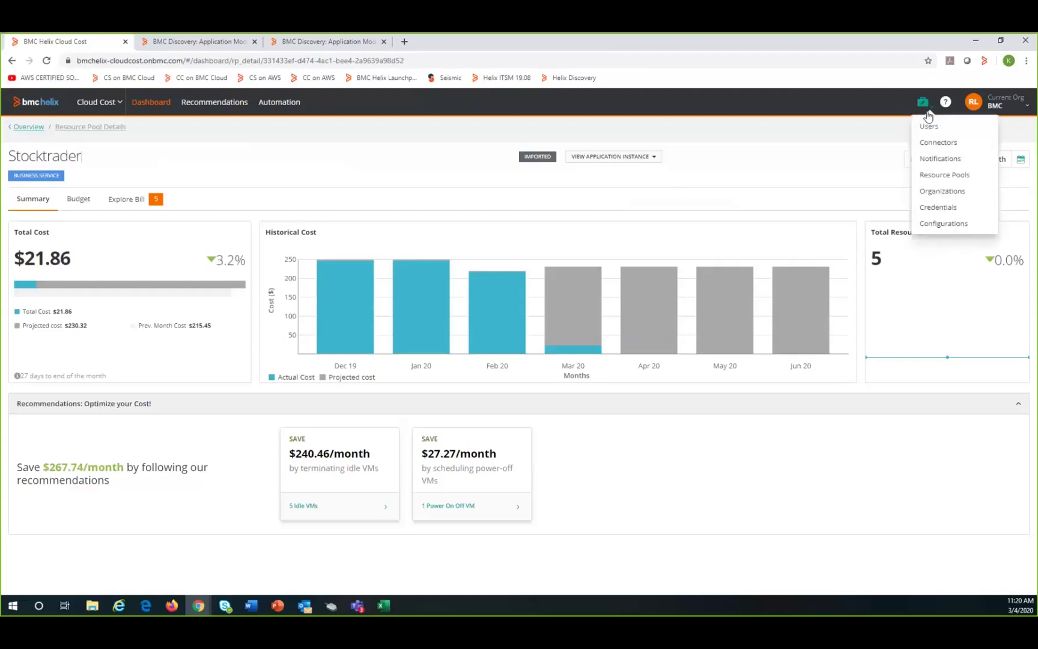
pyautogui.click(931, 226)
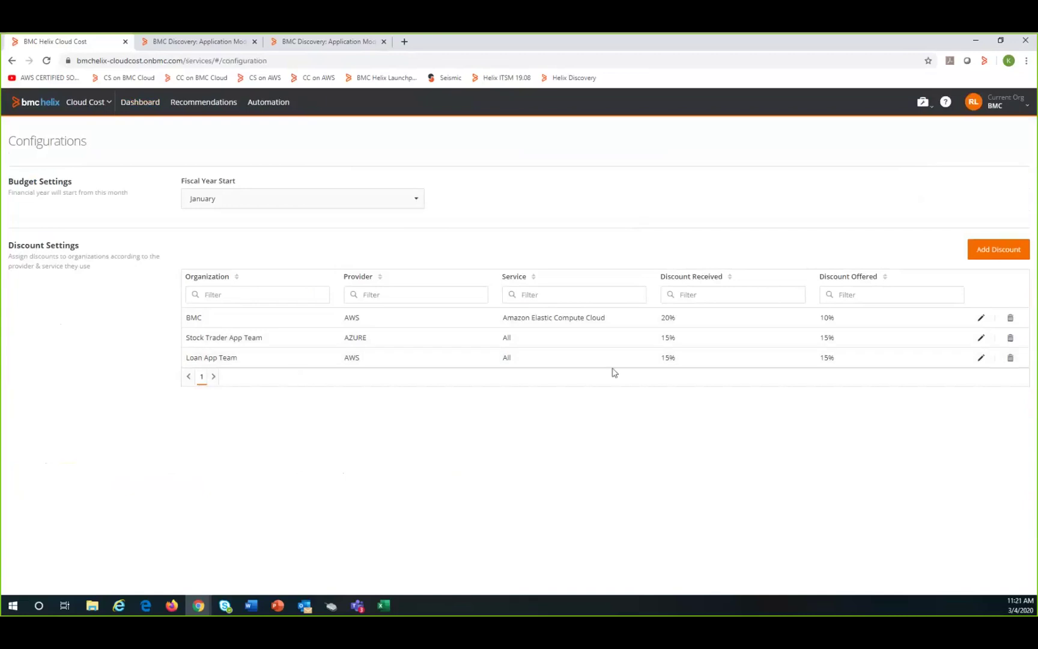
# Start a new discount for the BMC organization with AWS as service provider and all services selected.
pyautogui.click(1001, 251)
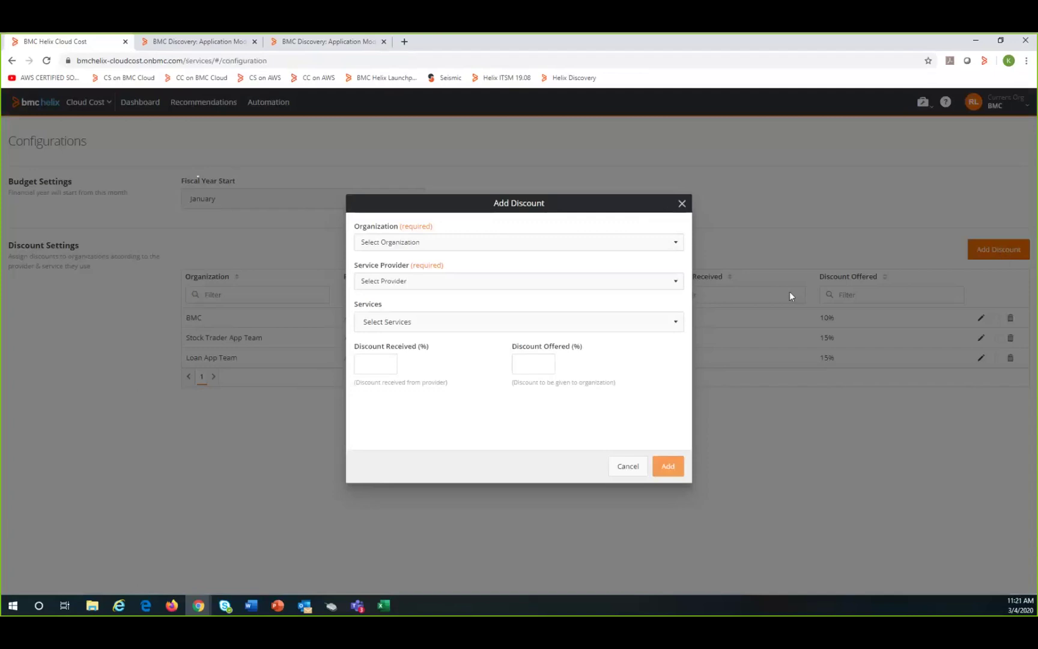
pyautogui.click(594, 245)
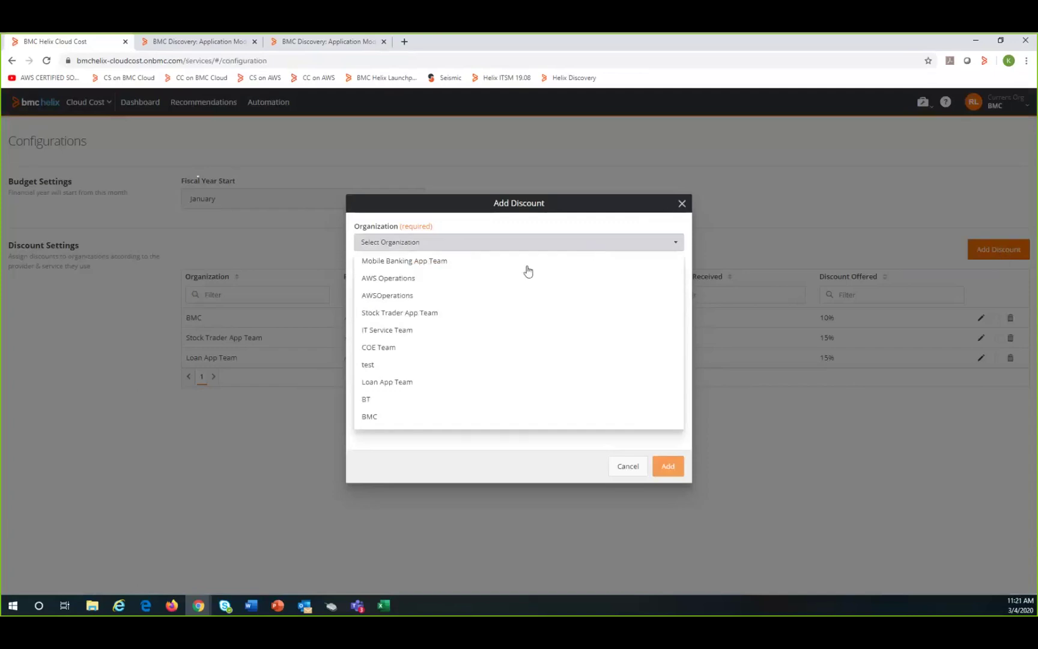
pyautogui.click(369, 418)
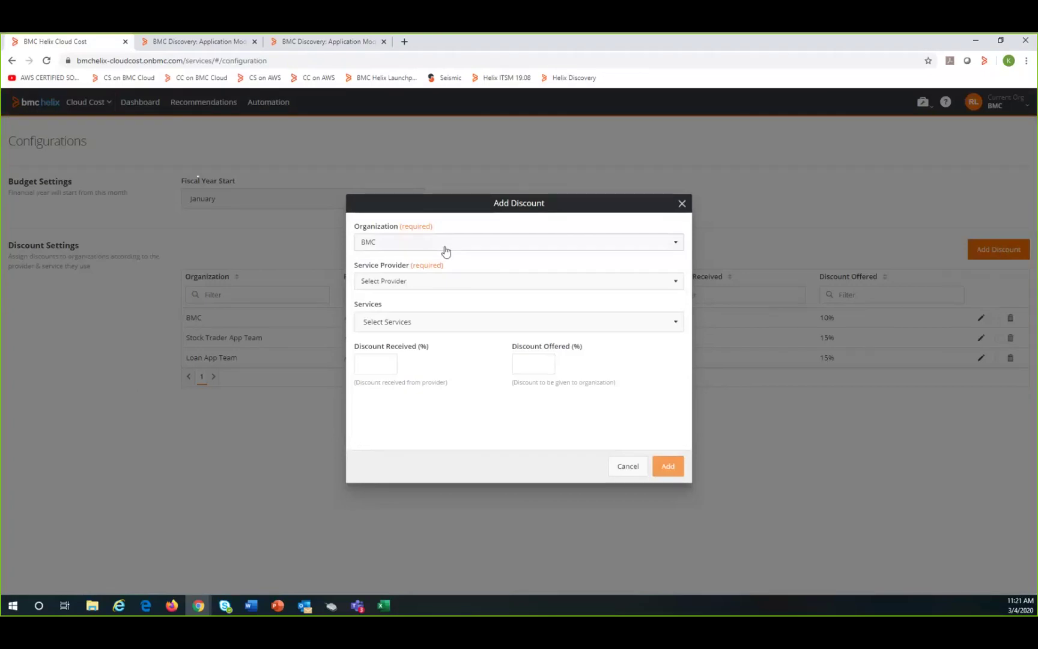
pyautogui.click(438, 285)
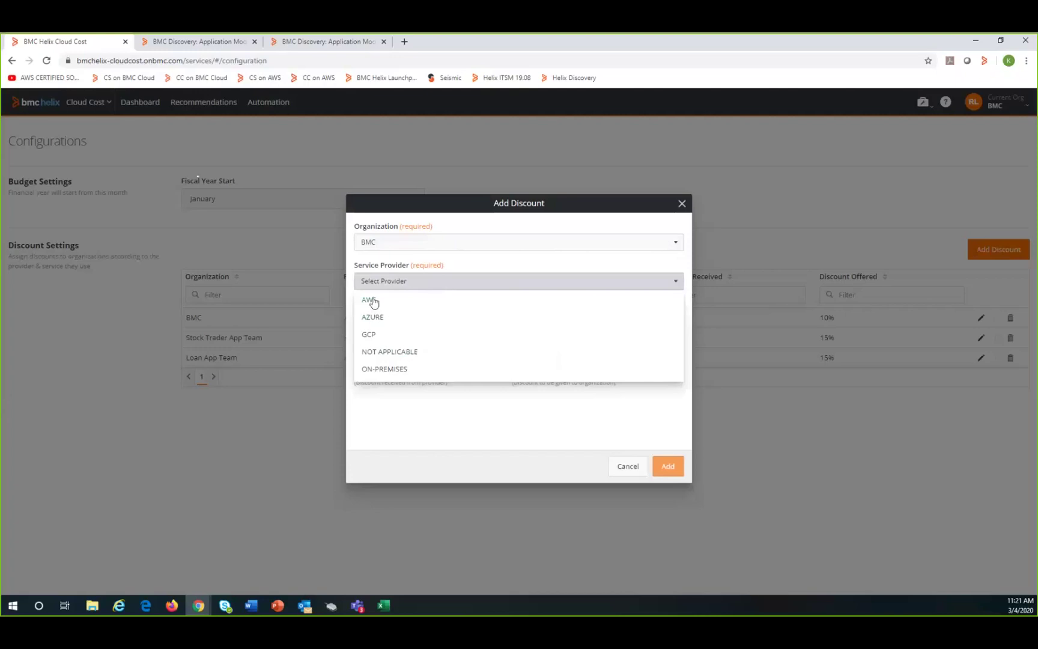
pyautogui.click(371, 300)
pyautogui.click(451, 309)
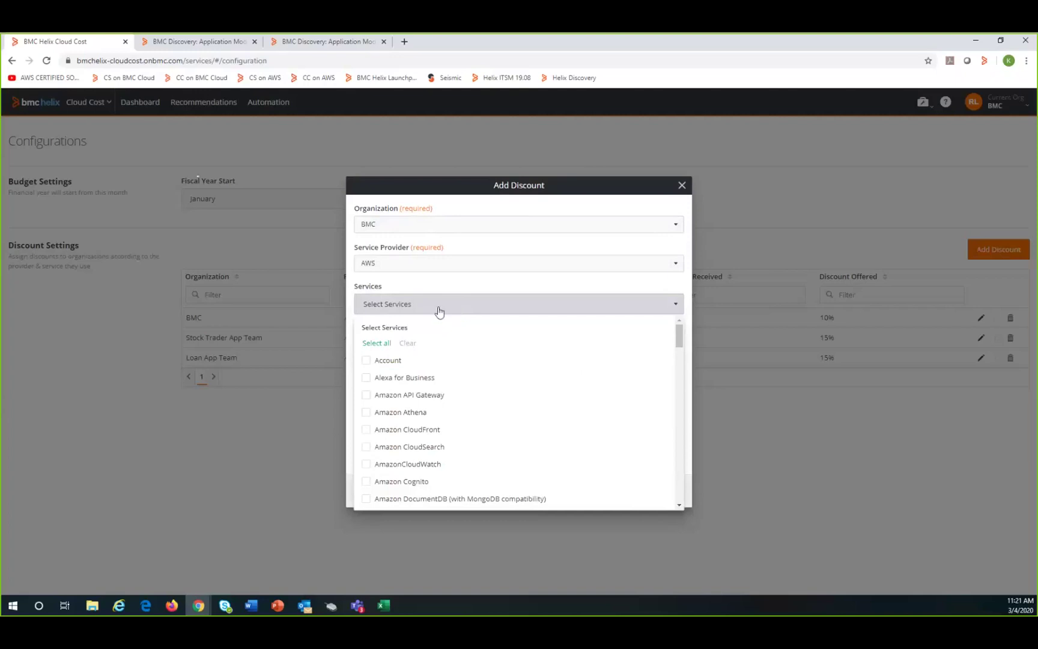
pyautogui.click(373, 343)
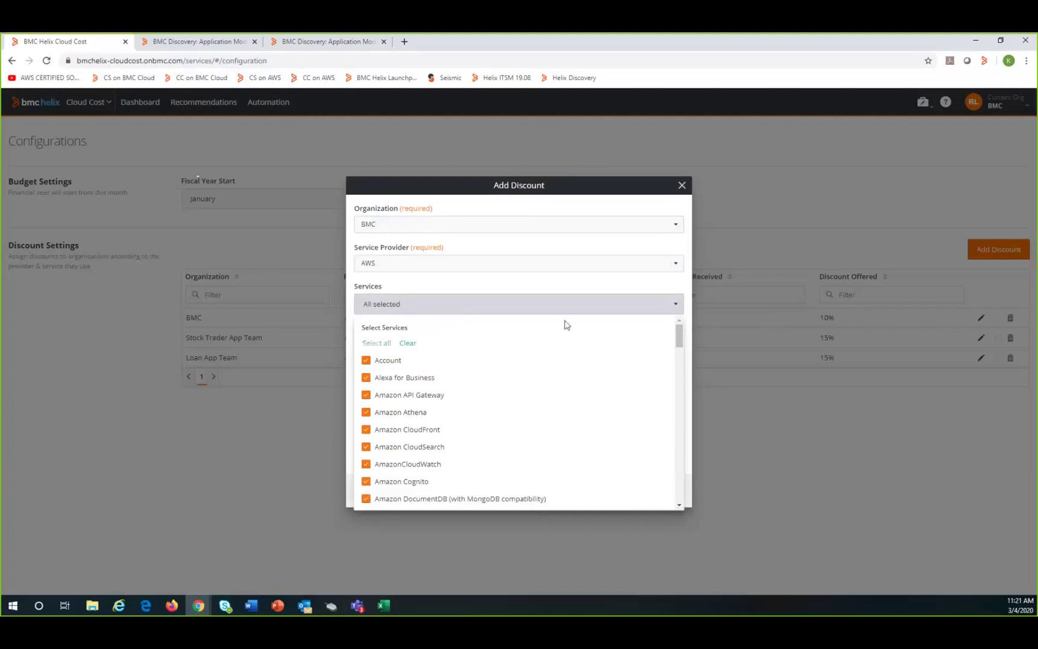
pyautogui.click(568, 284)
# Set the discount received to 20% and the discount offered to 10%, add the discount and dismiss the notification.
pyautogui.scroll(-3, 584, 348)
pyautogui.scroll(-5, 584, 359)
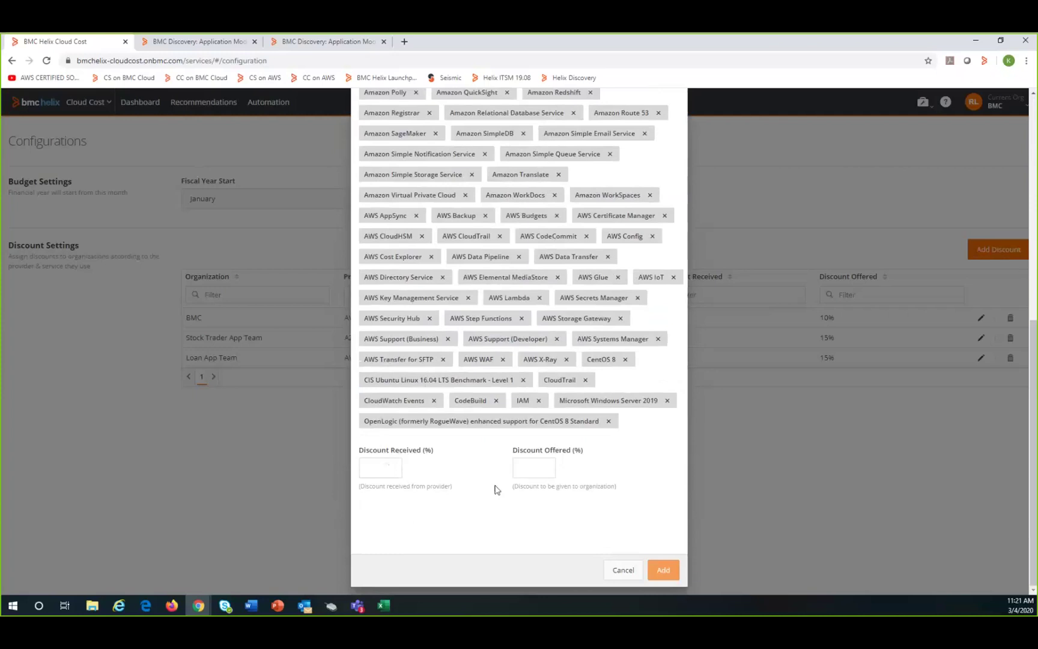
pyautogui.click(373, 469)
pyautogui.write('20')
pyautogui.click(528, 468)
pyautogui.write('10')
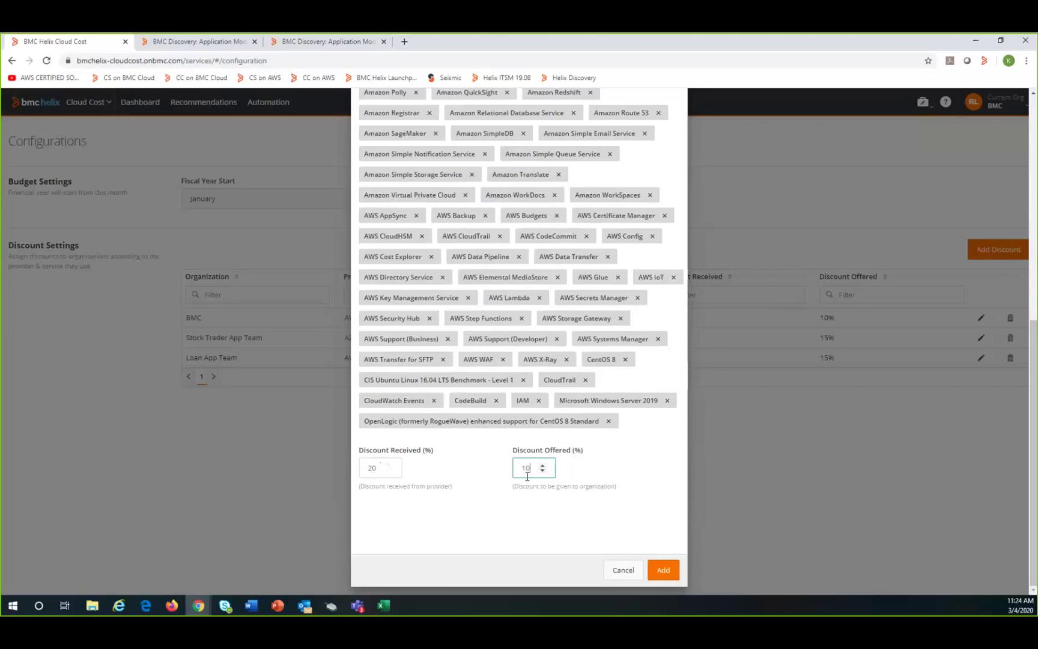
pyautogui.click(664, 570)
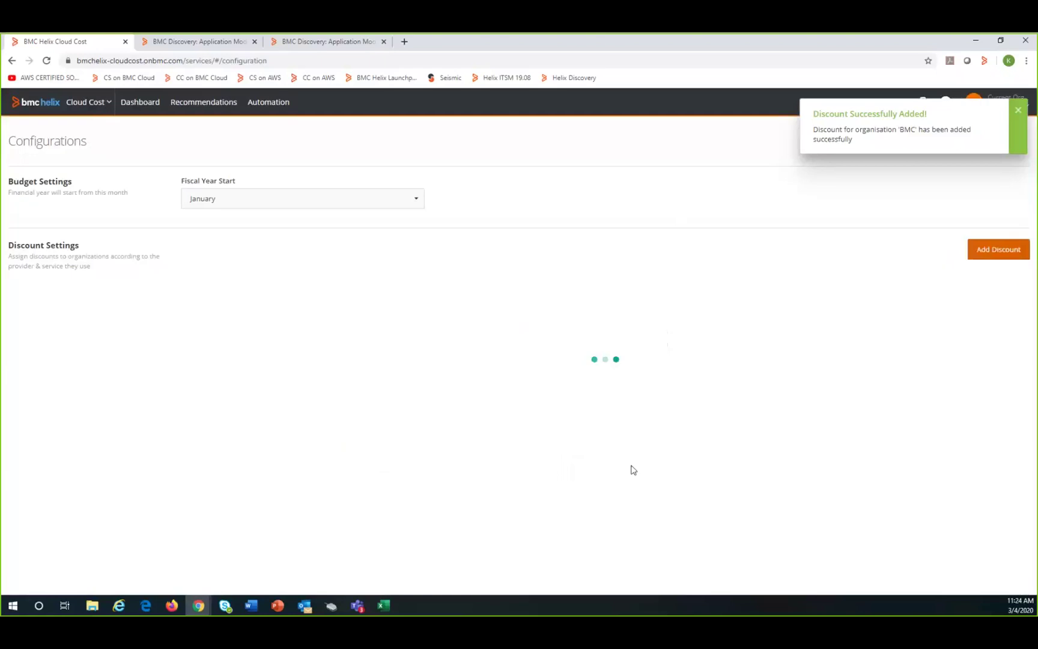
pyautogui.click(1019, 114)
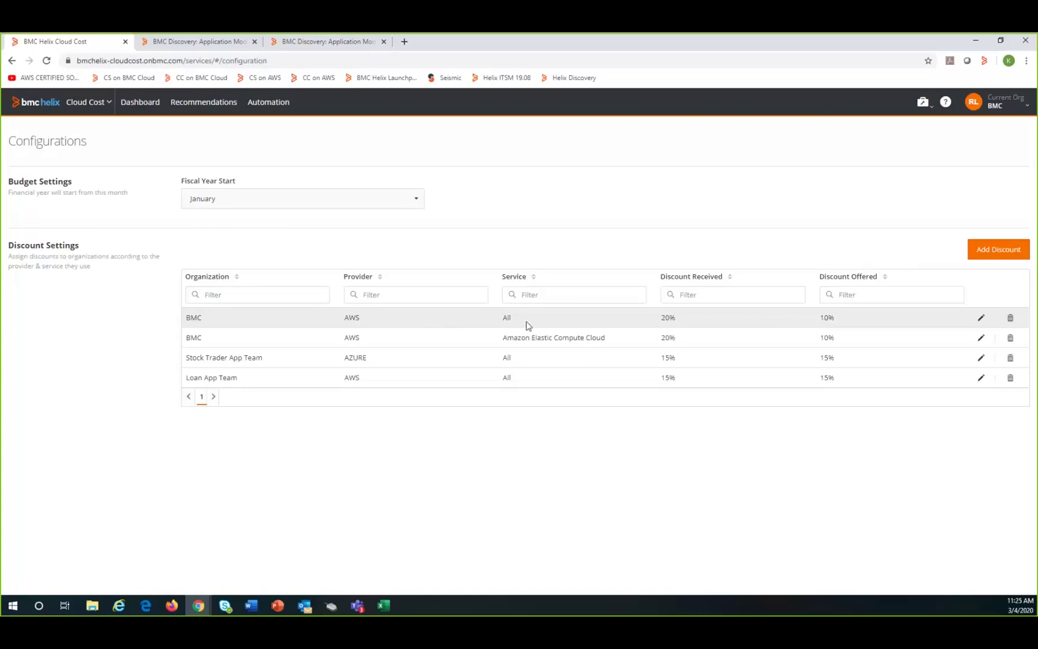
# Return to the cost dashboard and view the current-month cost summaries for Azure and AWS.
pyautogui.click(137, 104)
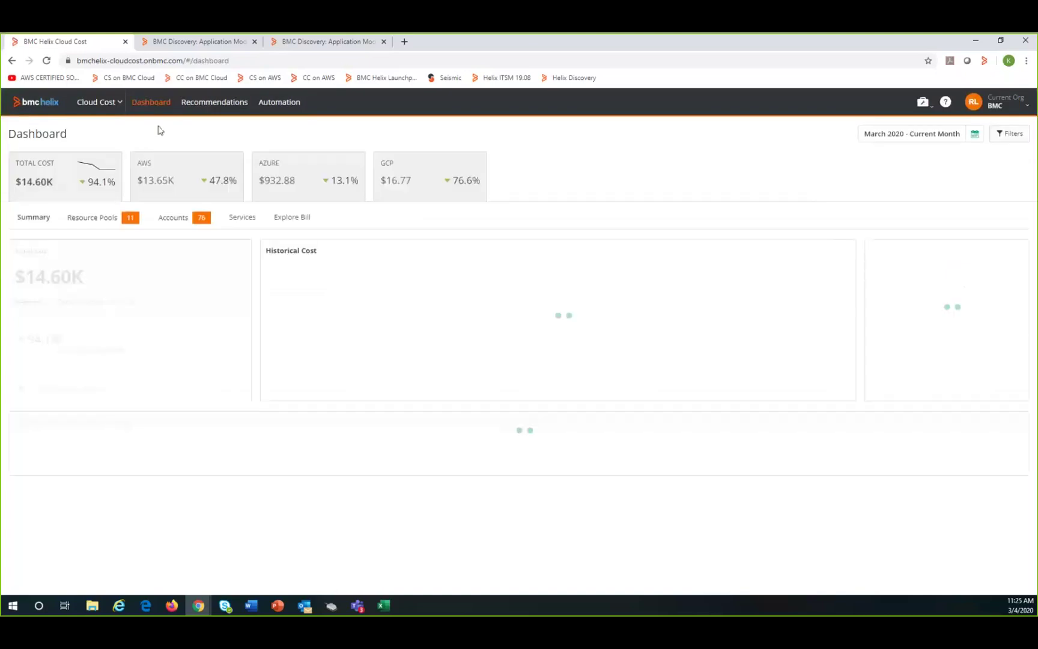
pyautogui.click(309, 168)
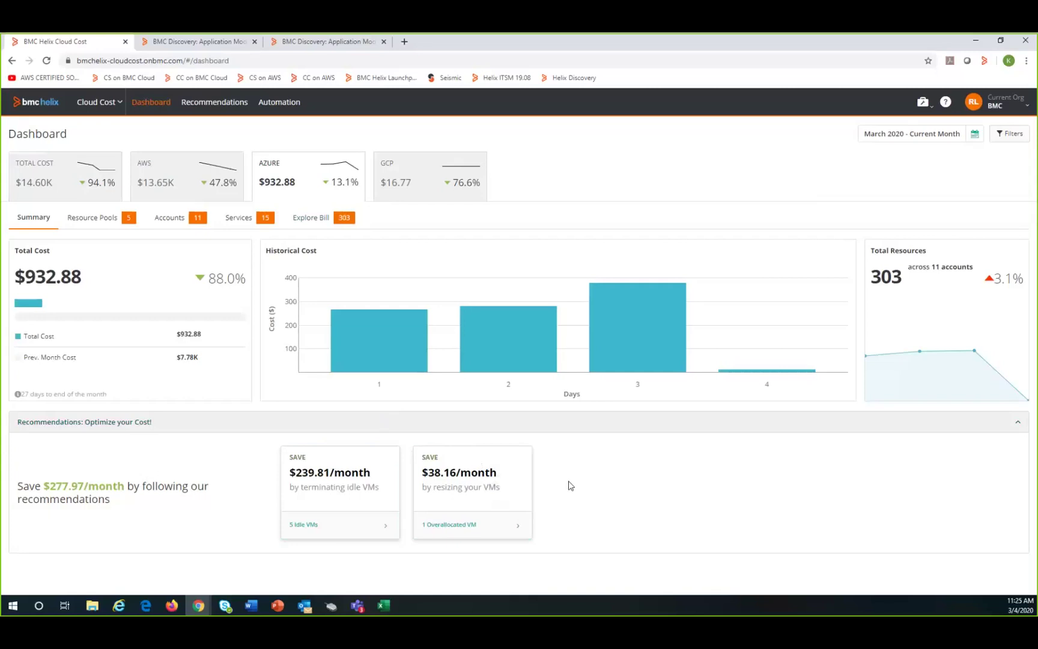
pyautogui.click(189, 178)
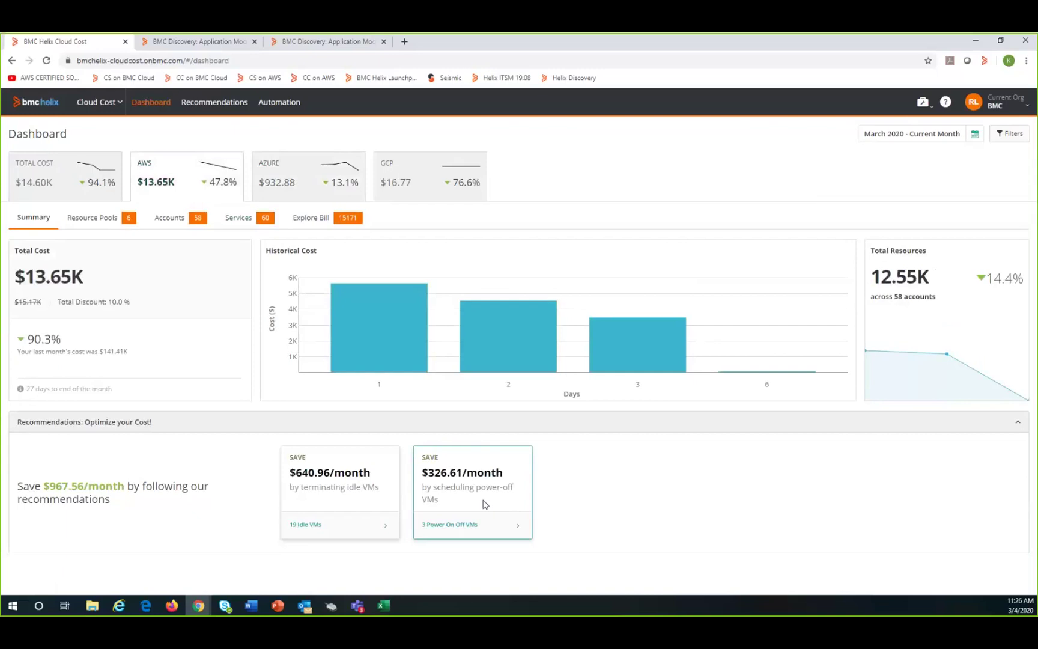
# Open the AWS power-off scheduling recommendations, select the FileCloud VM and review its recommendation details.
pyautogui.click(452, 524)
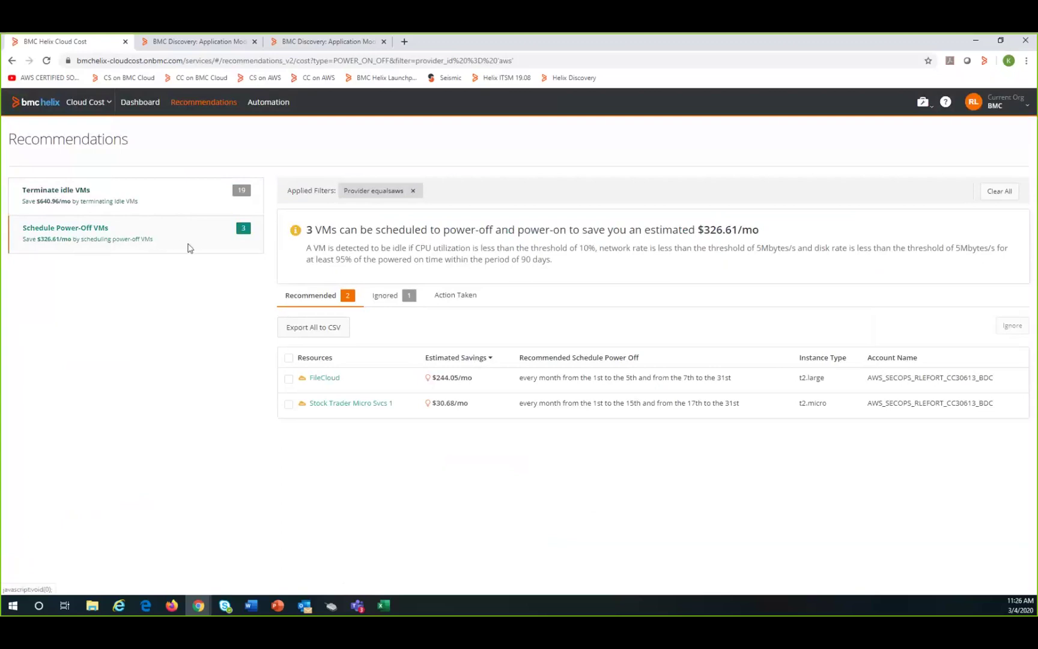
pyautogui.click(289, 379)
pyautogui.click(324, 378)
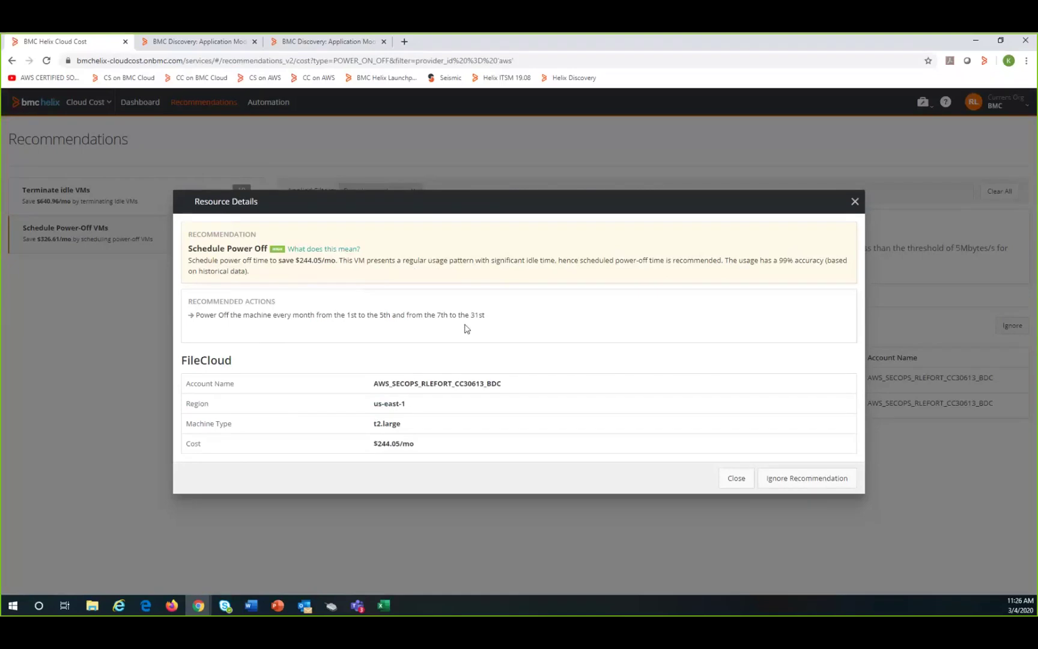
pyautogui.click(736, 478)
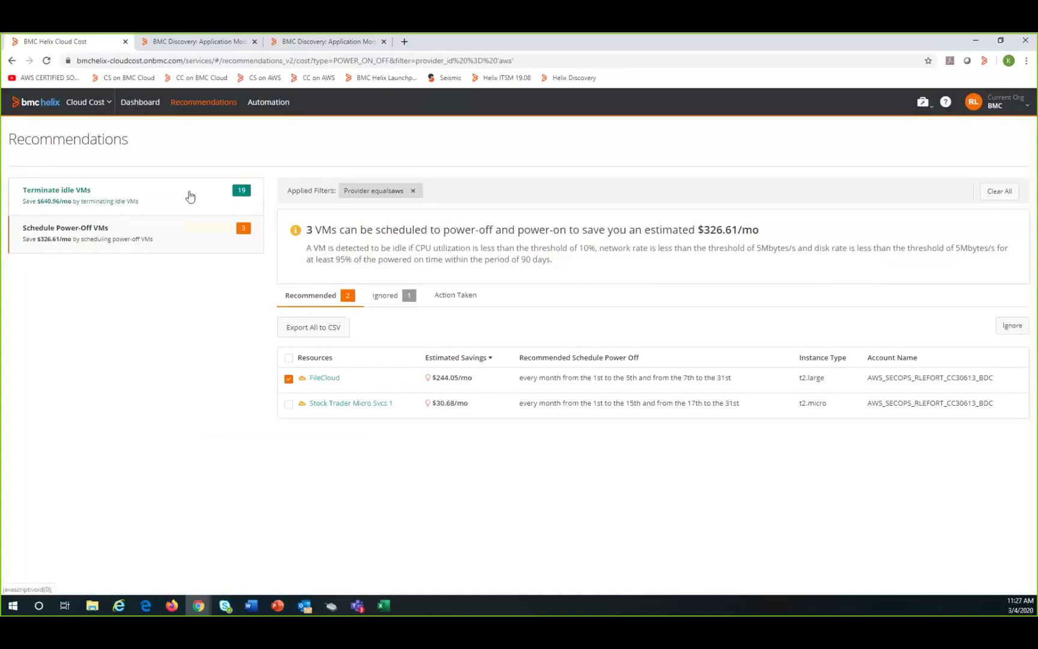
# From the dashboard, open the reserved instance purchase recommendations and review the details of the SUSE Linux t2.xlarge instance.
pyautogui.click(137, 105)
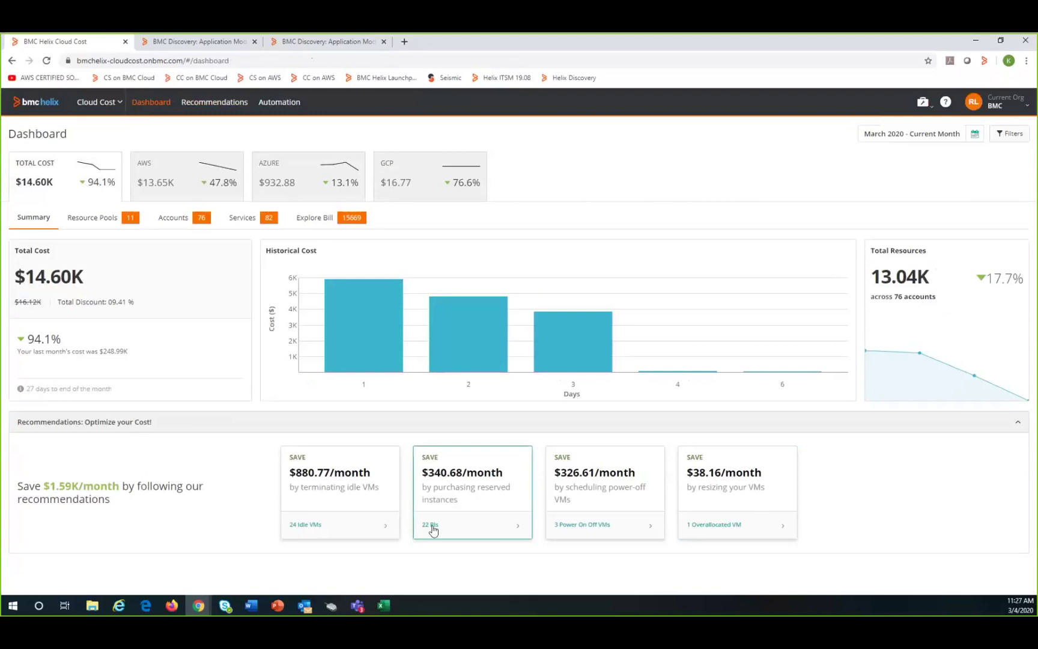
pyautogui.click(486, 520)
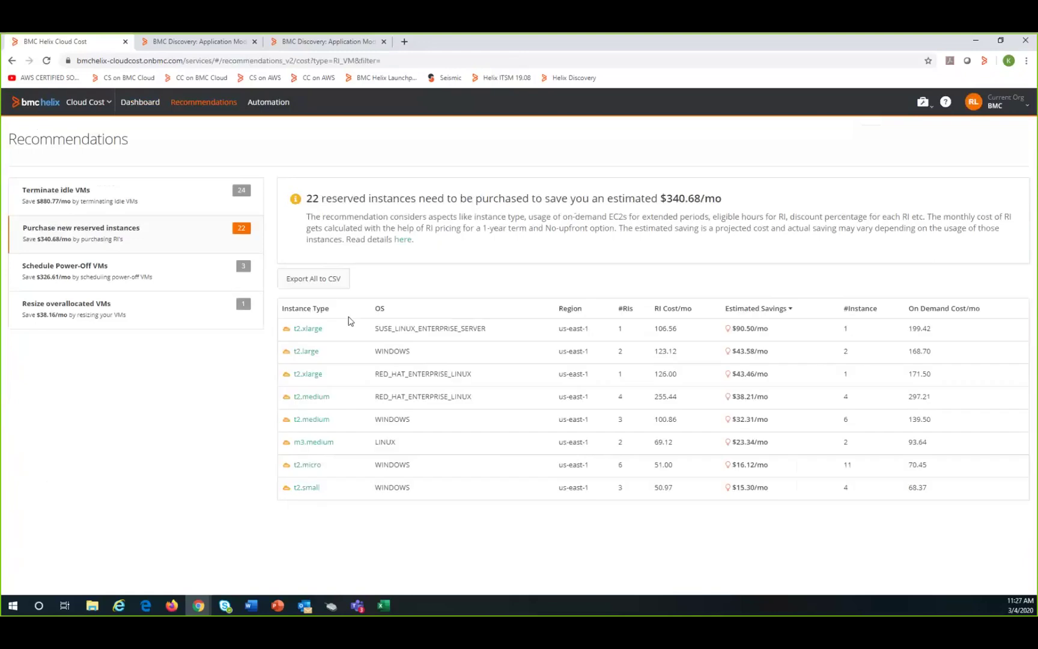
pyautogui.click(314, 334)
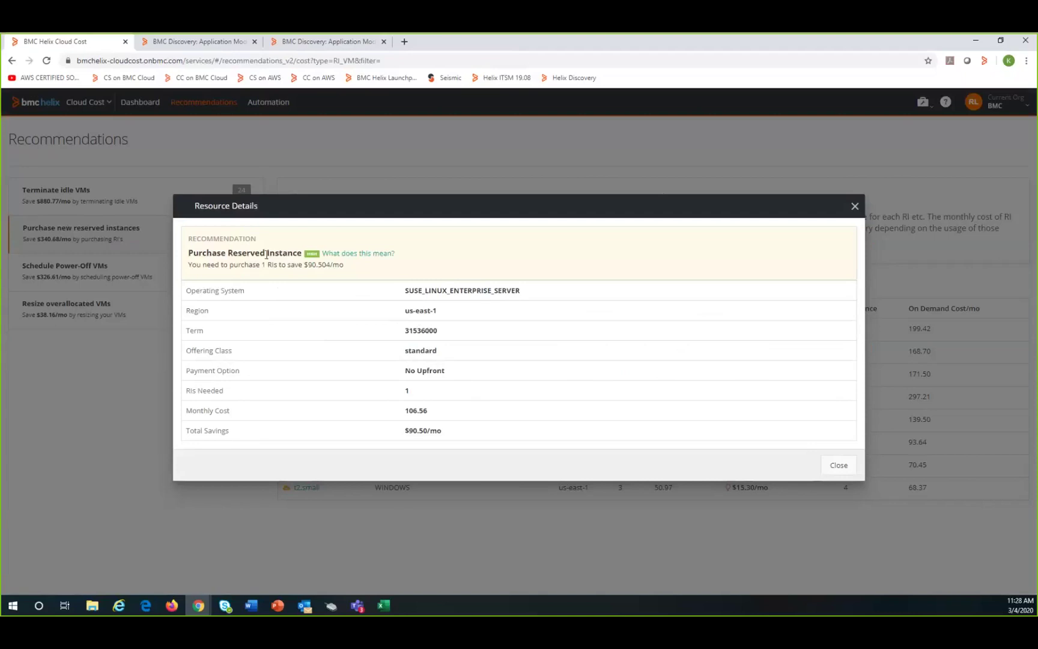
pyautogui.click(836, 465)
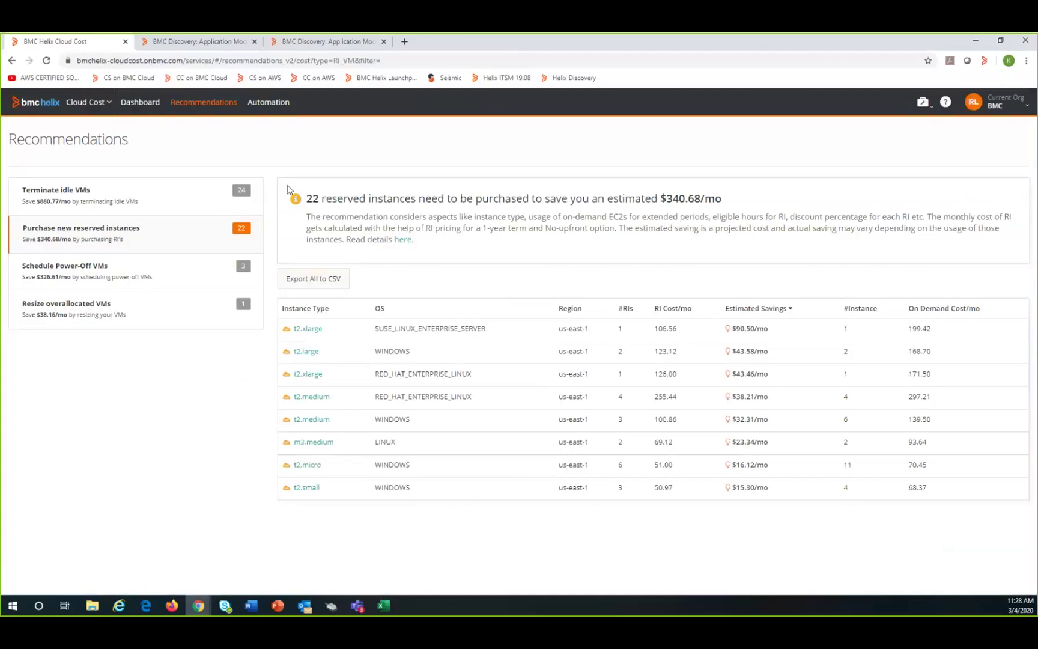
# Return to the total cost dashboard and switch its reporting period to February 2020.
pyautogui.click(147, 113)
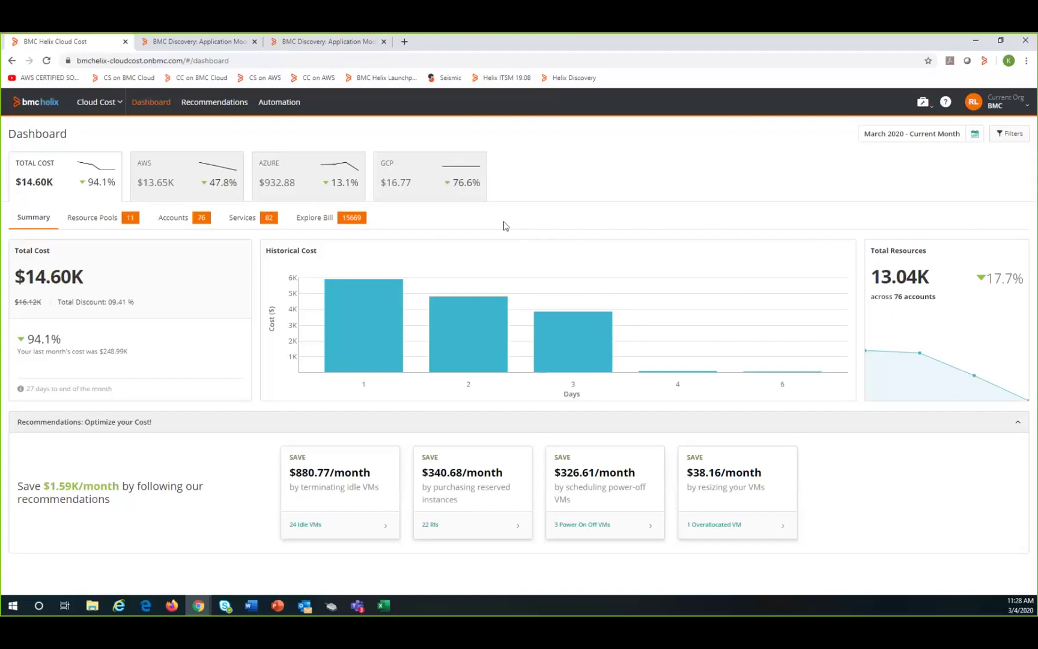
pyautogui.click(923, 103)
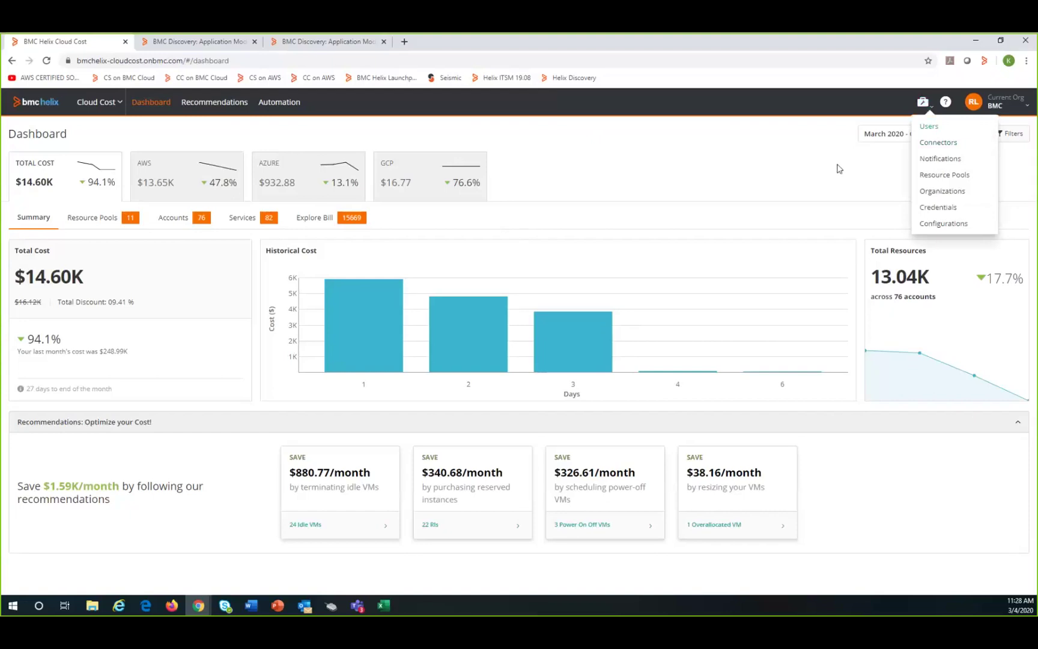
pyautogui.click(917, 113)
pyautogui.click(916, 136)
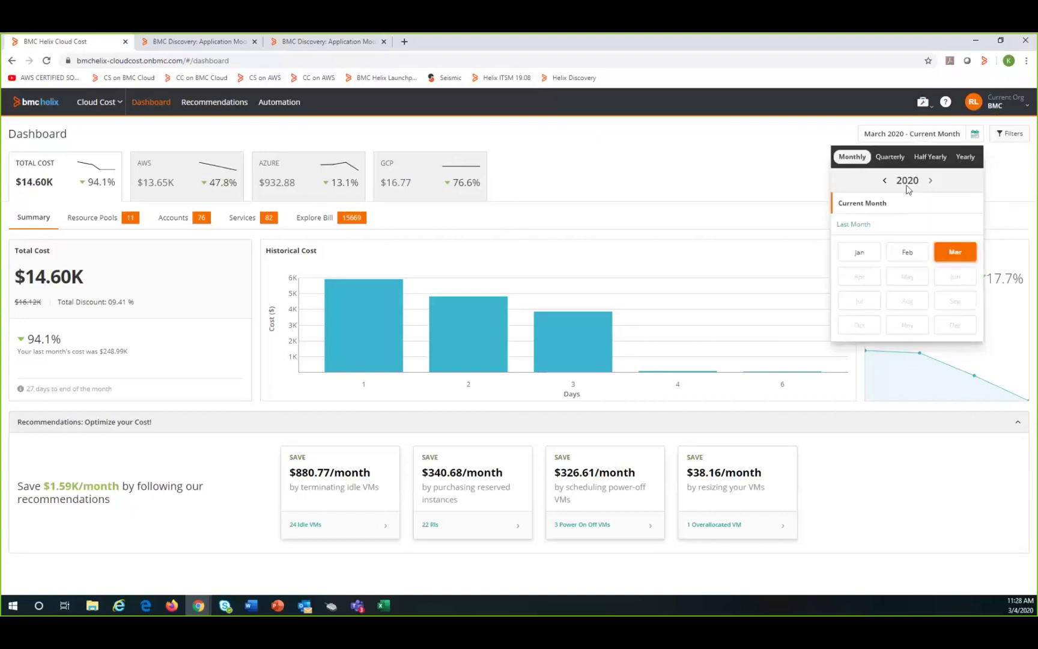
pyautogui.click(901, 253)
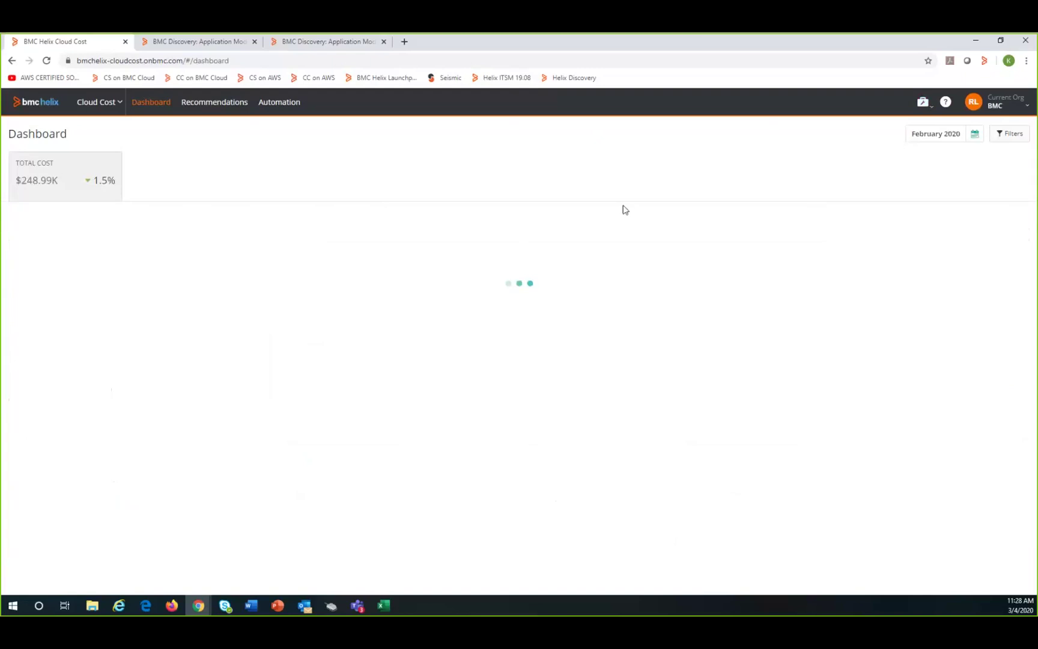